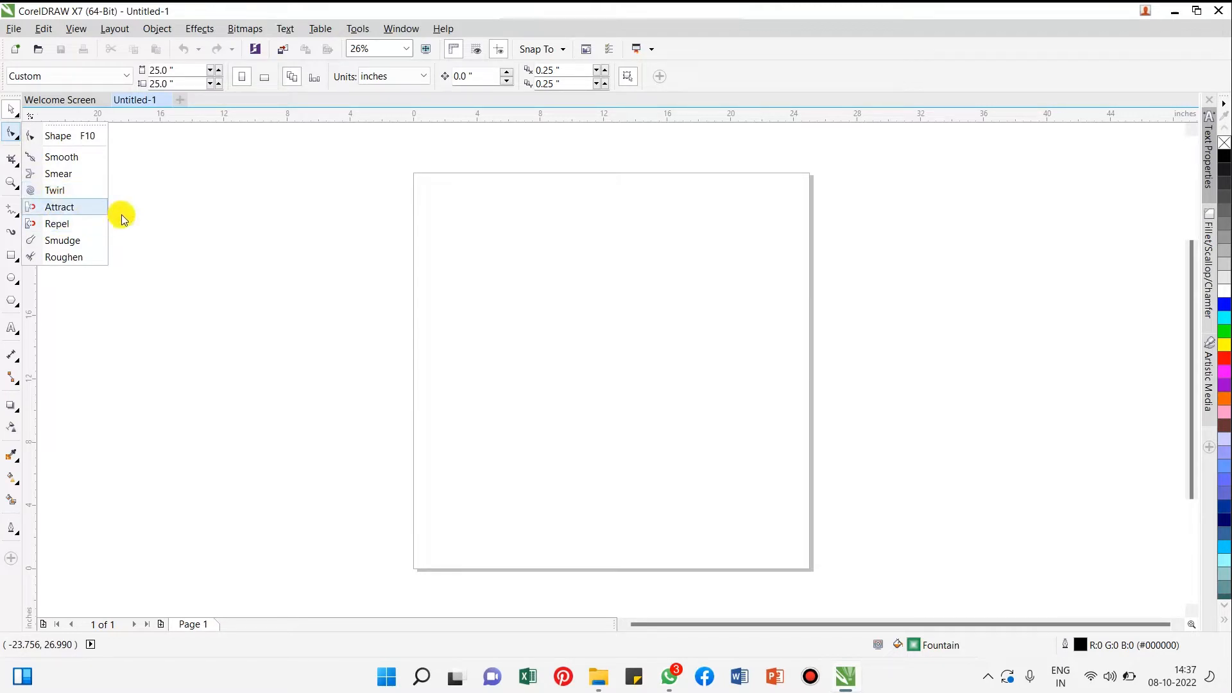
- Draw a square about 16.25 inches wide on the page and fill it with red
{"action": "left_click", "coordinate": [177, 214]}
{"action": "left_click", "coordinate": [11, 256]}
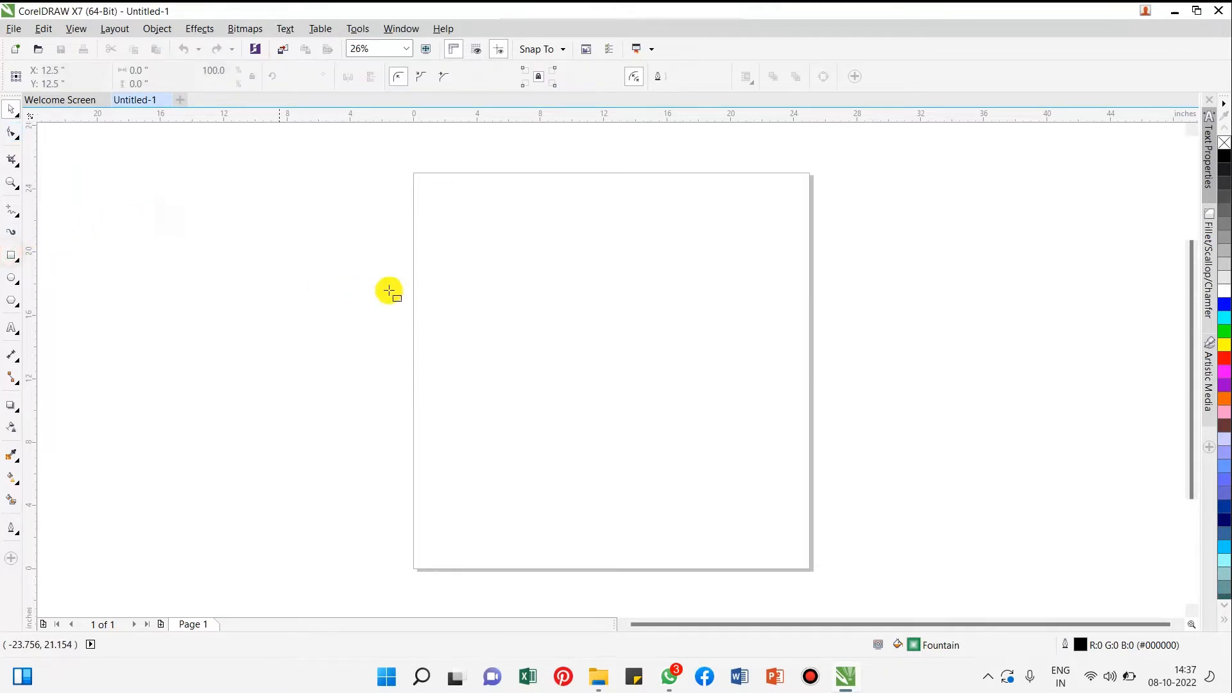
{"action": "left_click_drag", "start_coordinate": [475, 245], "coordinate": [732, 444]}
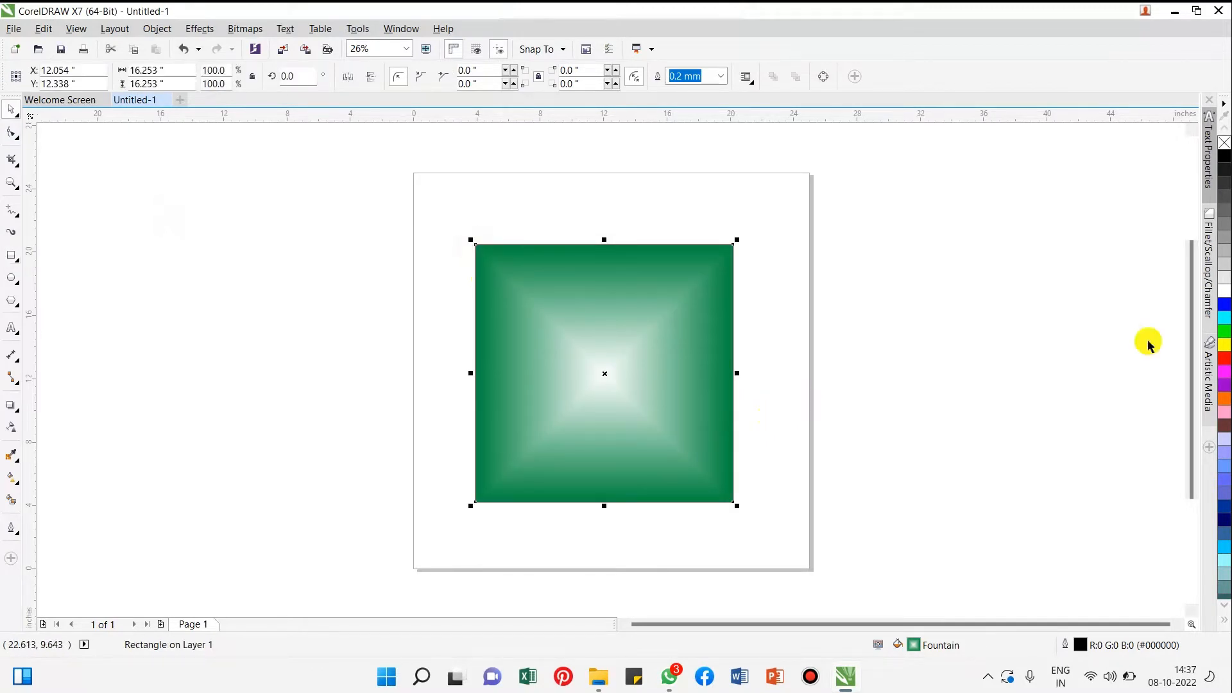
{"action": "left_click", "coordinate": [1225, 356]}
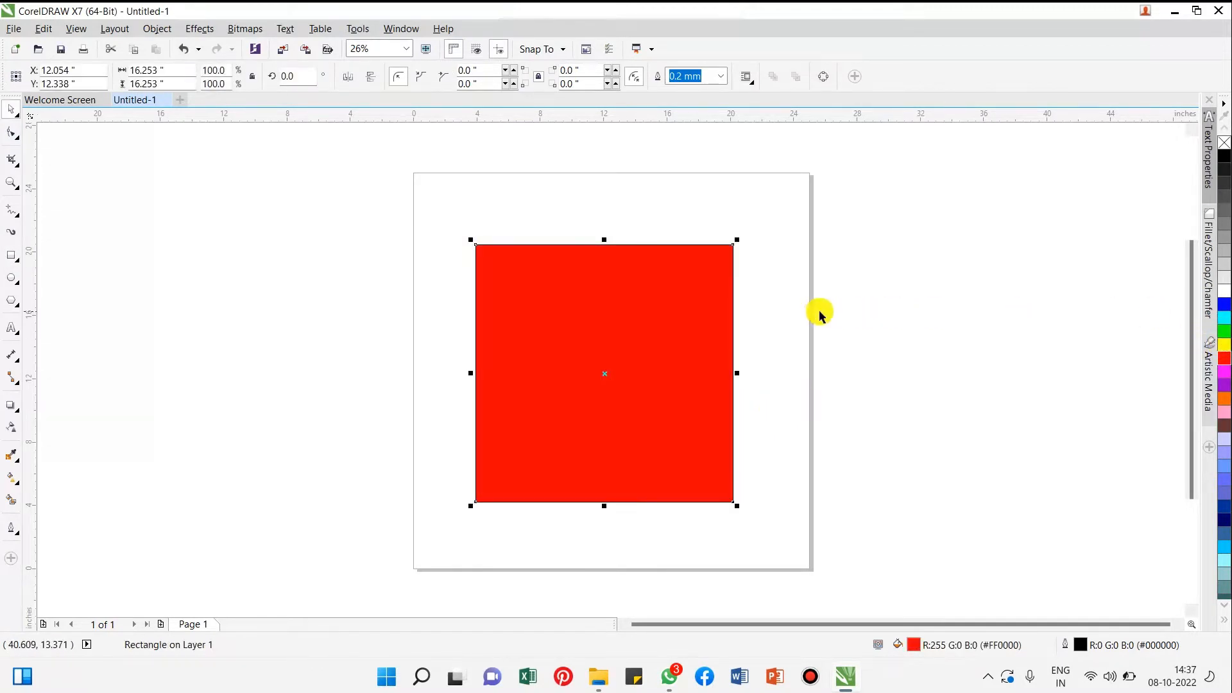
- Move the square toward the page's upper left and twirl its top-left corner counterclockwise with a 5.0-inch nib at rate 50
{"action": "scroll", "coordinate": [616, 293], "scroll_direction": "up", "scroll_amount": 2}
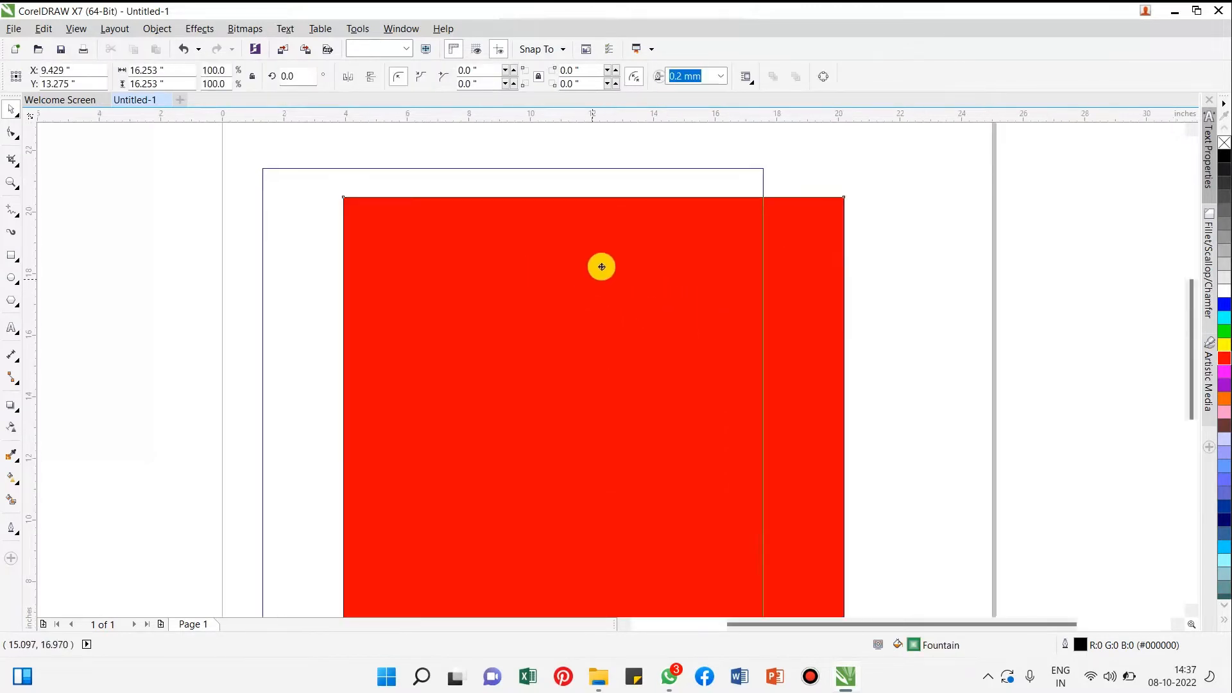
{"action": "left_click_drag", "start_coordinate": [601, 267], "coordinate": [534, 221]}
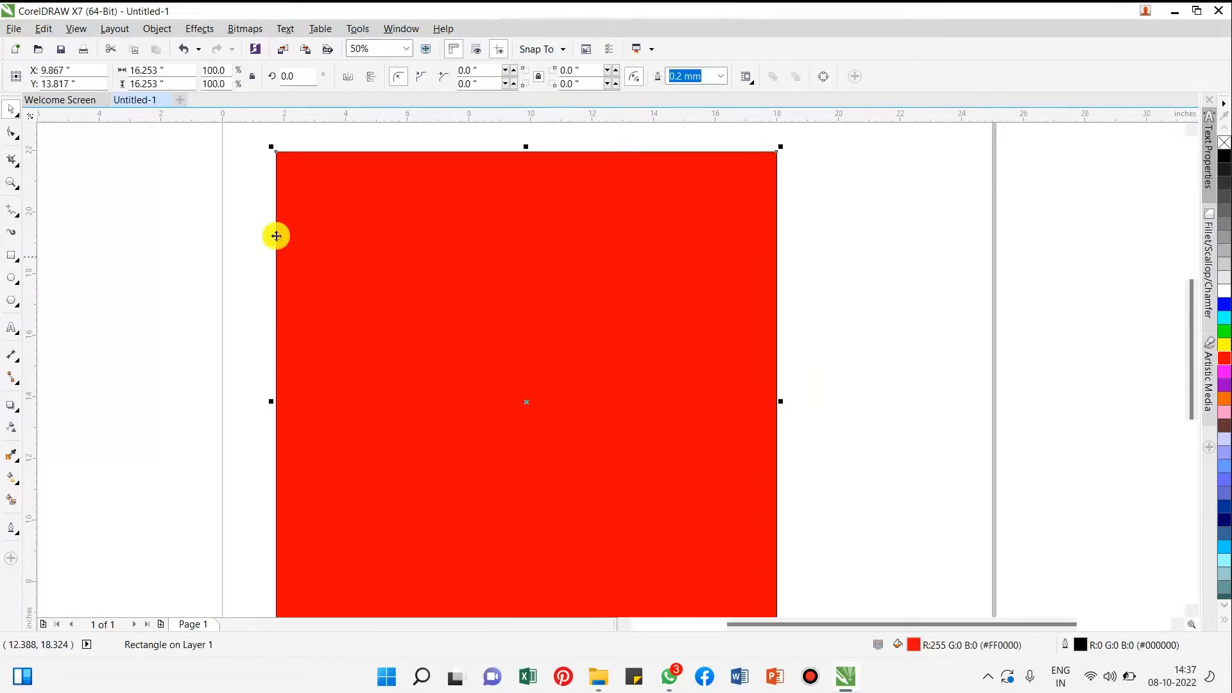
{"action": "left_click", "coordinate": [18, 141]}
{"action": "left_click", "coordinate": [47, 190]}
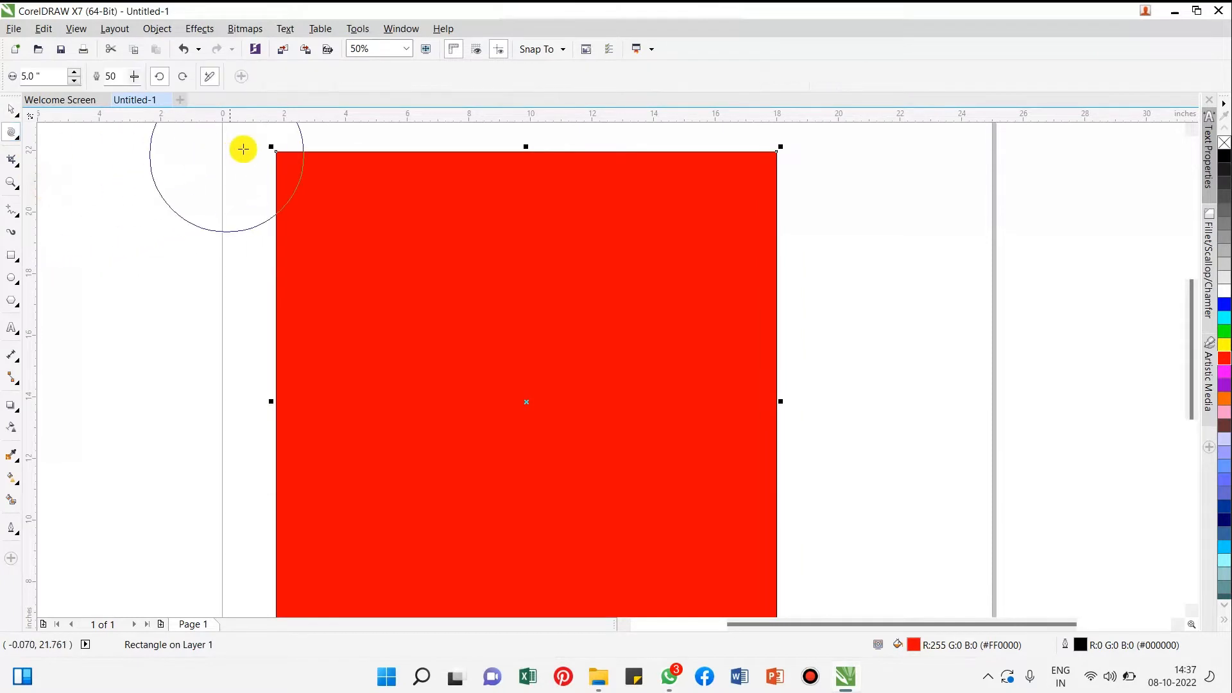
{"action": "scroll", "coordinate": [263, 143], "scroll_direction": "up", "scroll_amount": 4}
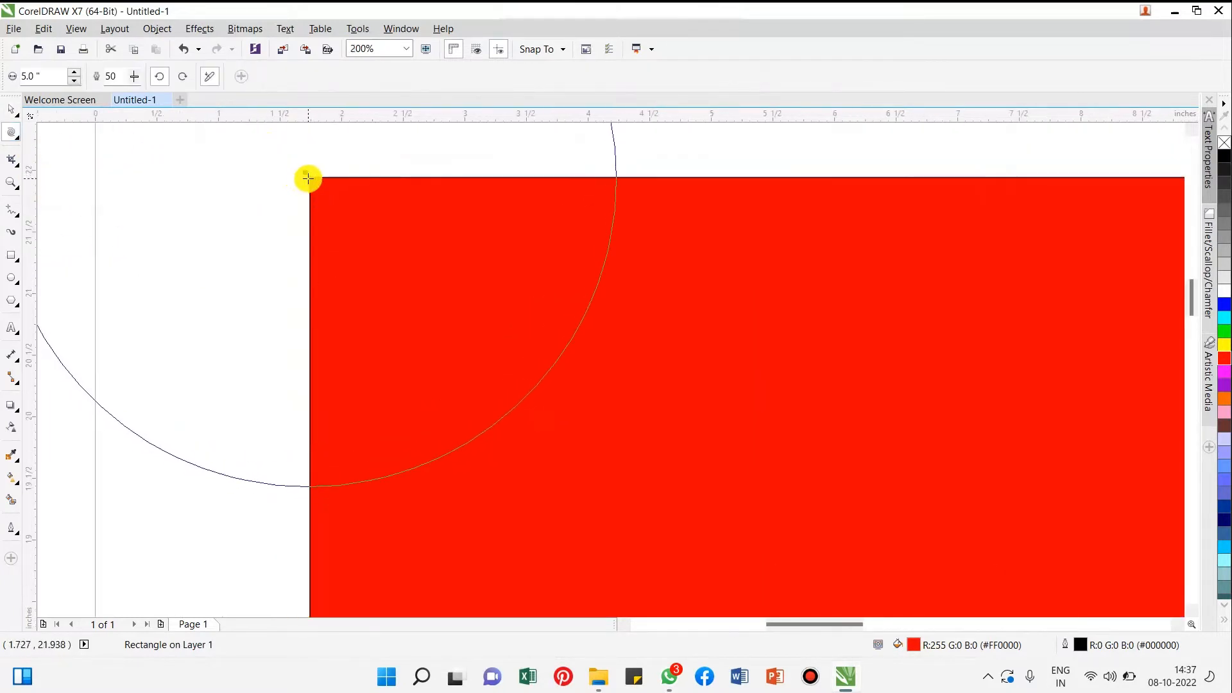
{"action": "mouse_move", "coordinate": [309, 177]}
{"action": "left_mouse_down"}
{"action": "mouse_move", "coordinate": [432, 322]}
{"action": "mouse_move", "coordinate": [429, 289]}
{"action": "mouse_move", "coordinate": [370, 264]}
{"action": "mouse_move", "coordinate": [381, 252]}
{"action": "left_mouse_up"}
{"action": "scroll", "coordinate": [429, 301], "scroll_direction": "down", "scroll_amount": 4}
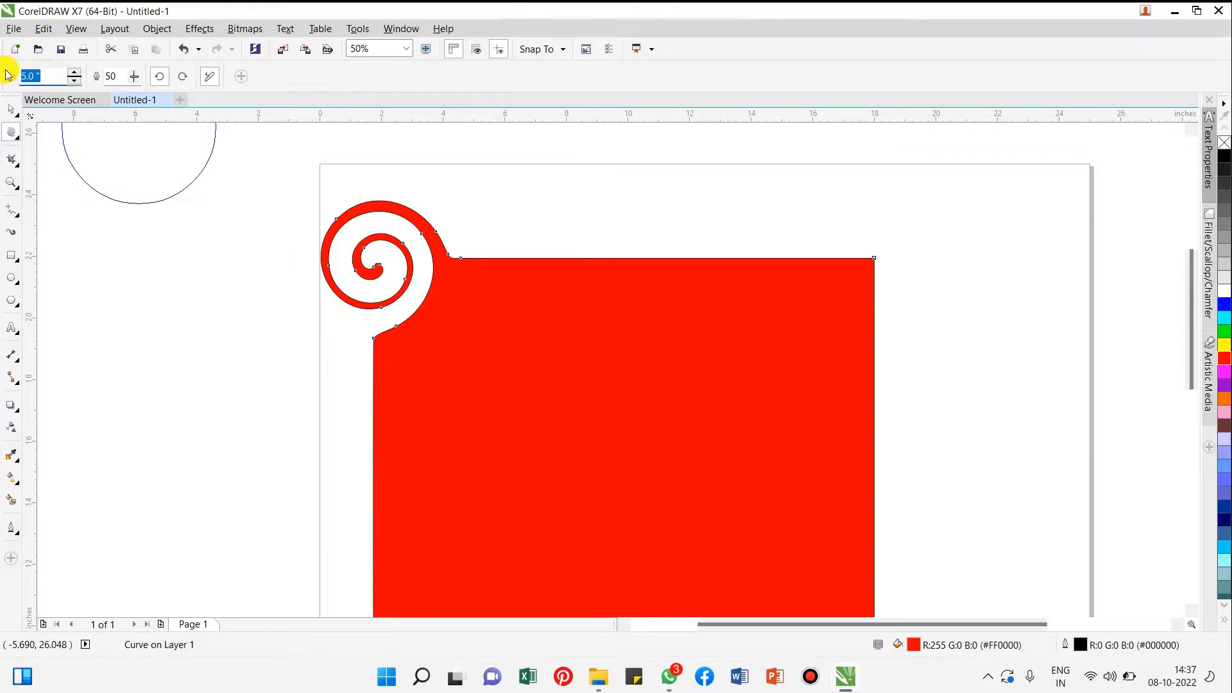
- Set the Twirl nib to 2.0 inches and the rate to 86, and twirl a small spiral into the square's top edge beside the corner spiral
{"action": "key", "text": "Return"}
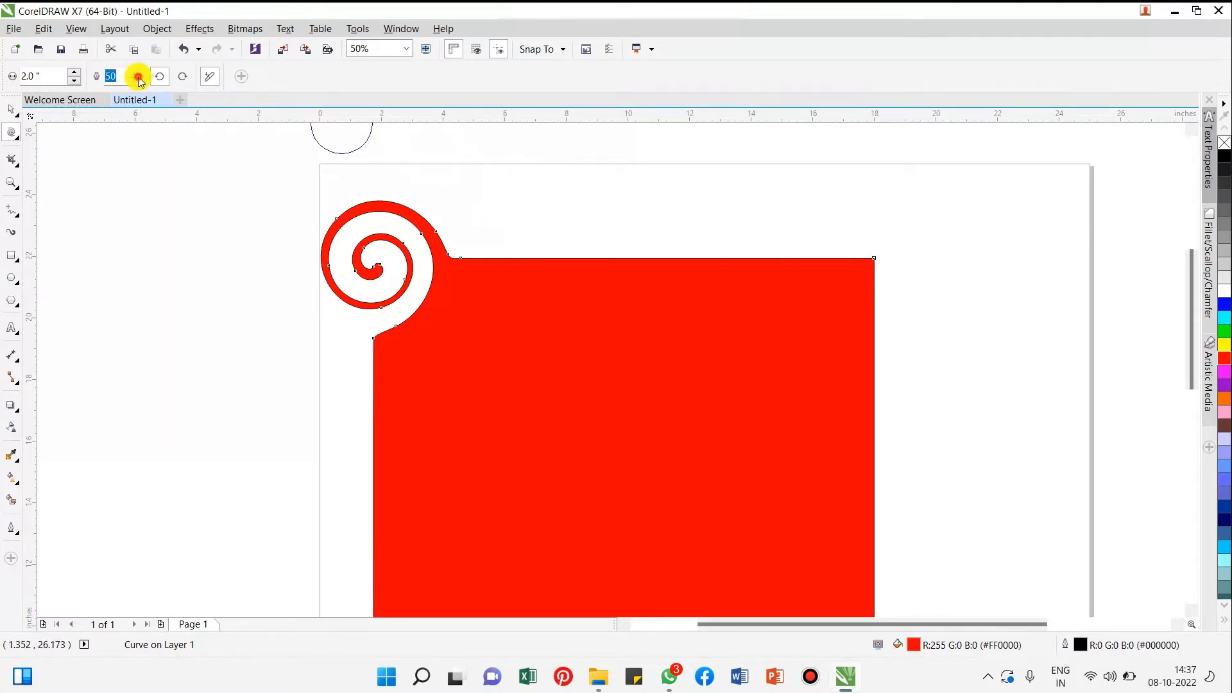
{"action": "left_click_drag", "start_coordinate": [137, 95], "coordinate": [159, 95]}
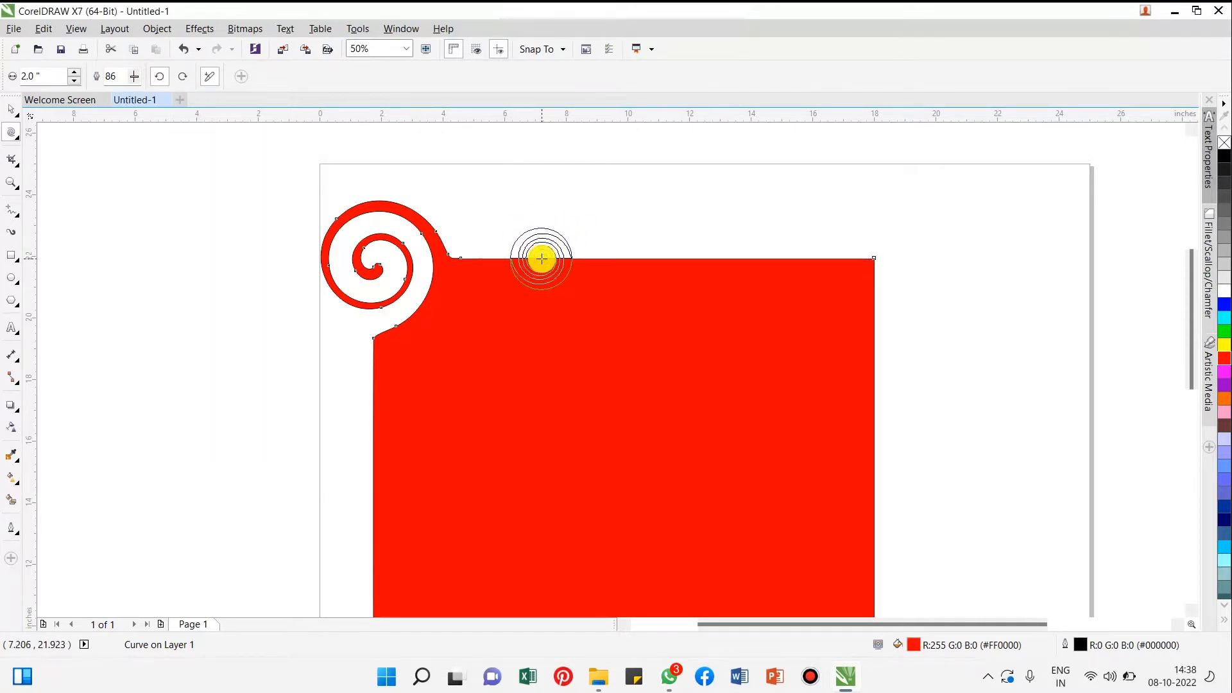
{"action": "left_click", "coordinate": [541, 258]}
- Set the twirl rate to 21 and twirl a second small spiral near the middle of the square's top edge
{"action": "left_click", "coordinate": [136, 76]}
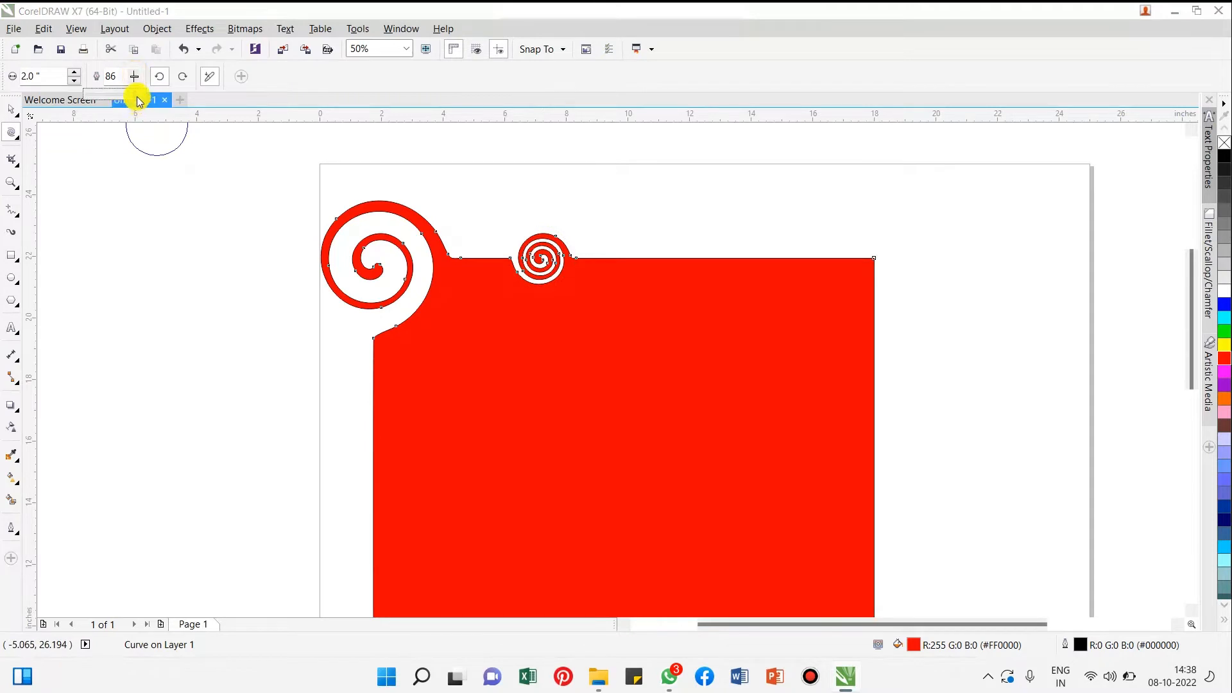
{"action": "left_click_drag", "start_coordinate": [103, 104], "coordinate": [99, 104]}
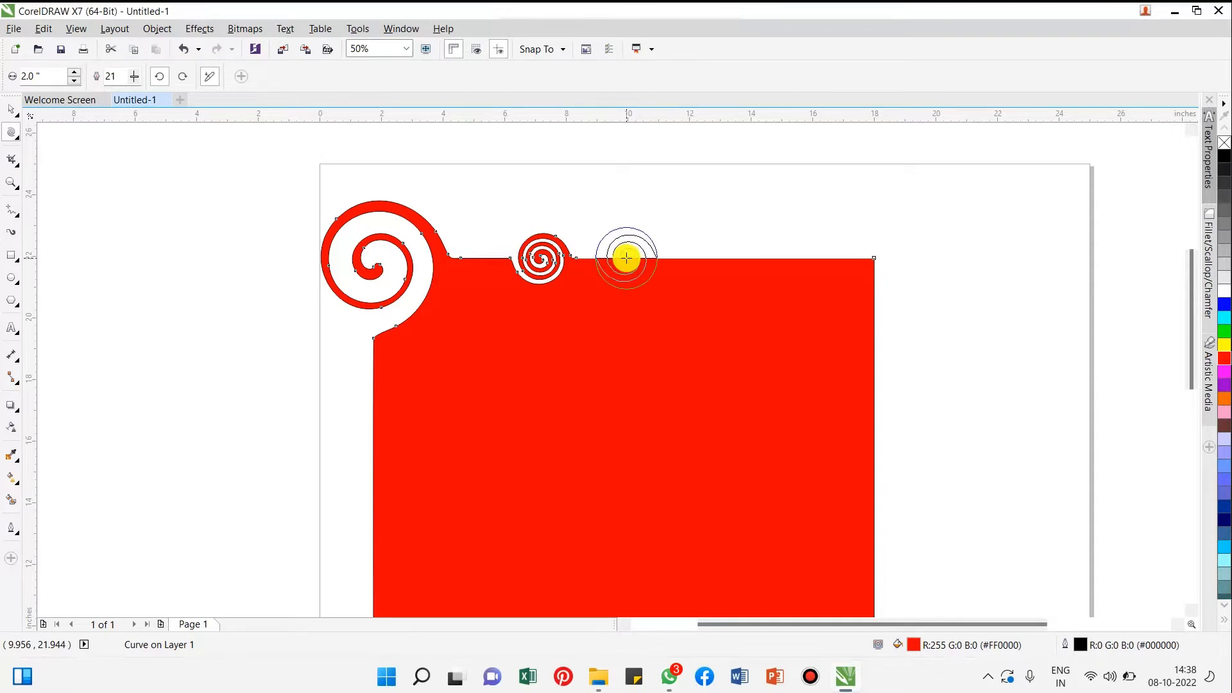
{"action": "left_click", "coordinate": [626, 258]}
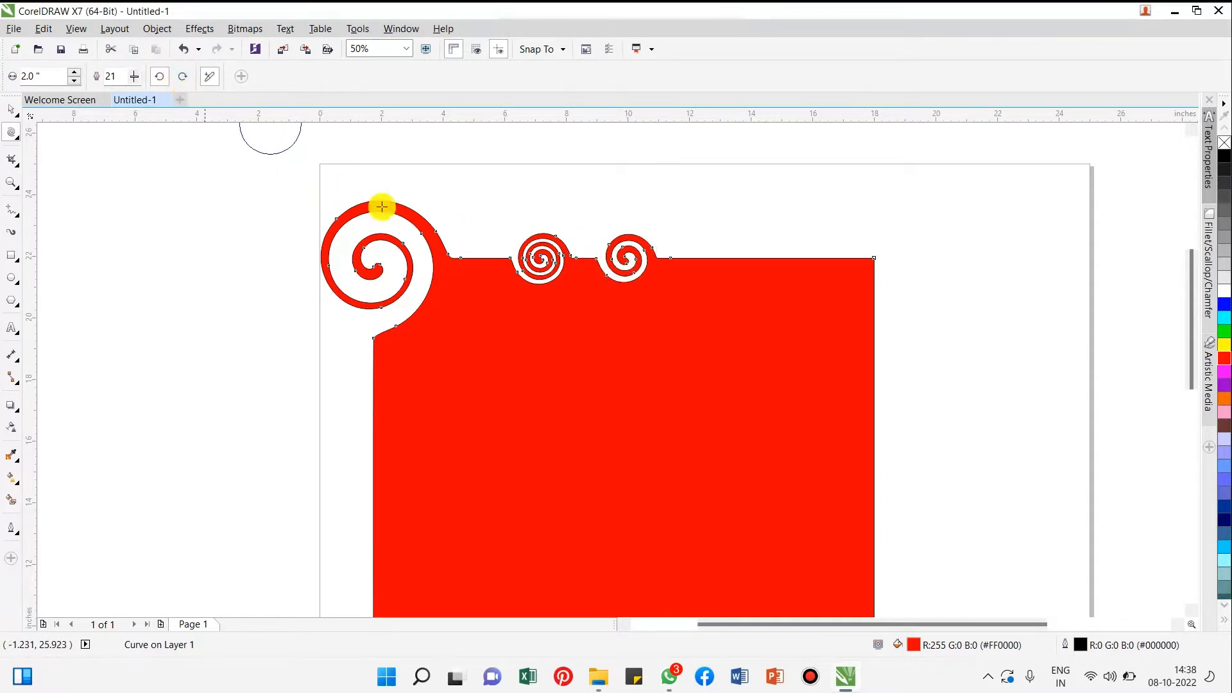
- Twirl a third small counterclockwise spiral into the top edge, about 3 inches right of the previous one
{"action": "scroll", "coordinate": [476, 209], "scroll_direction": "down", "scroll_amount": 1}
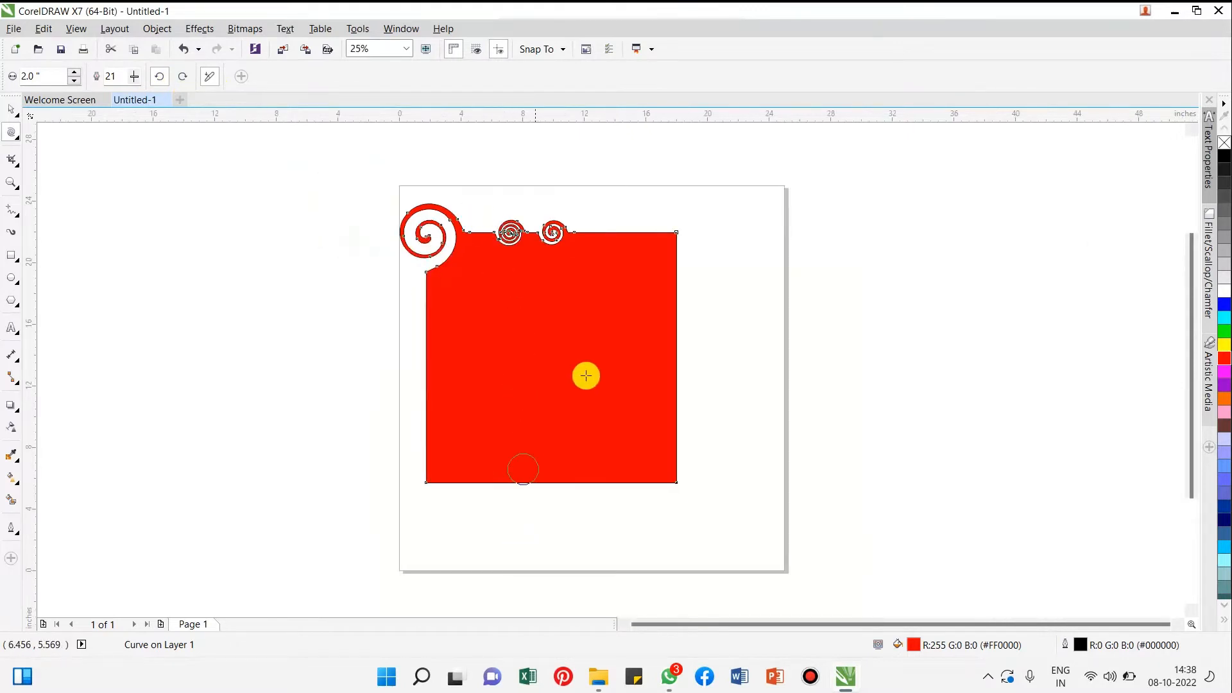
{"action": "scroll", "coordinate": [609, 228], "scroll_direction": "up", "scroll_amount": 3}
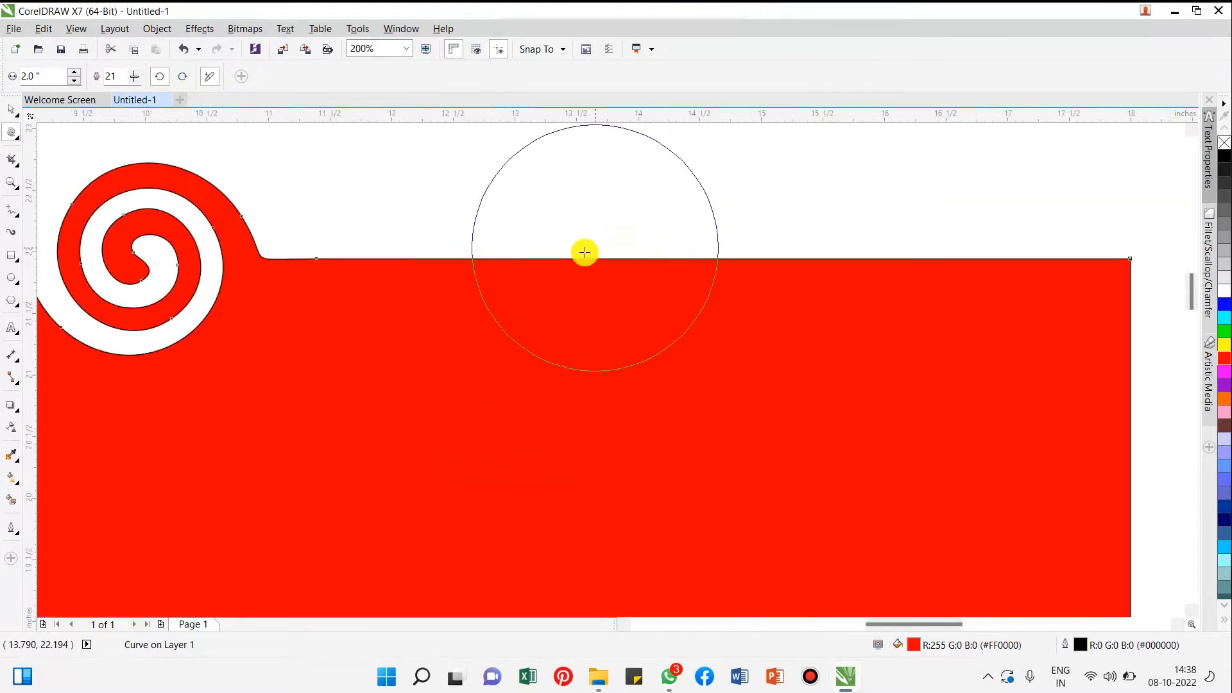
{"action": "left_click_drag", "start_coordinate": [546, 257], "coordinate": [546, 257]}
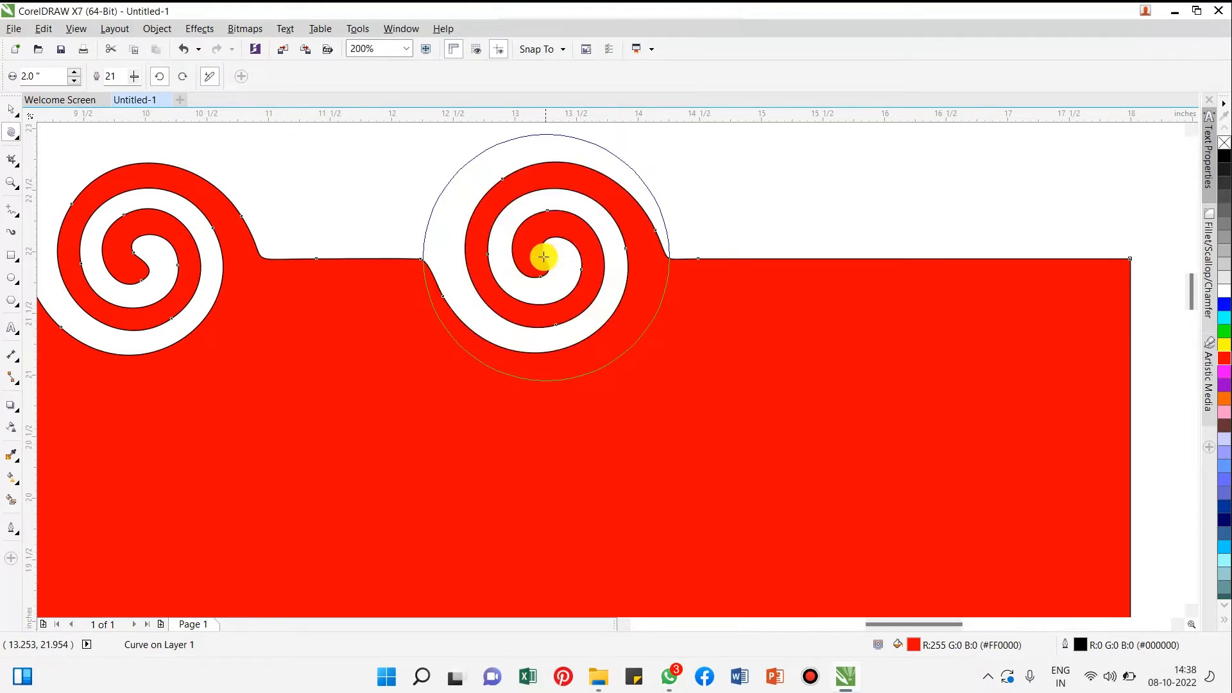
- Switch the twirl direction to clockwise and twirl a mirrored spiral directly right of the last one on the top edge
{"action": "left_click", "coordinate": [183, 77]}
{"action": "scroll", "coordinate": [333, 242], "scroll_direction": "down", "scroll_amount": 2}
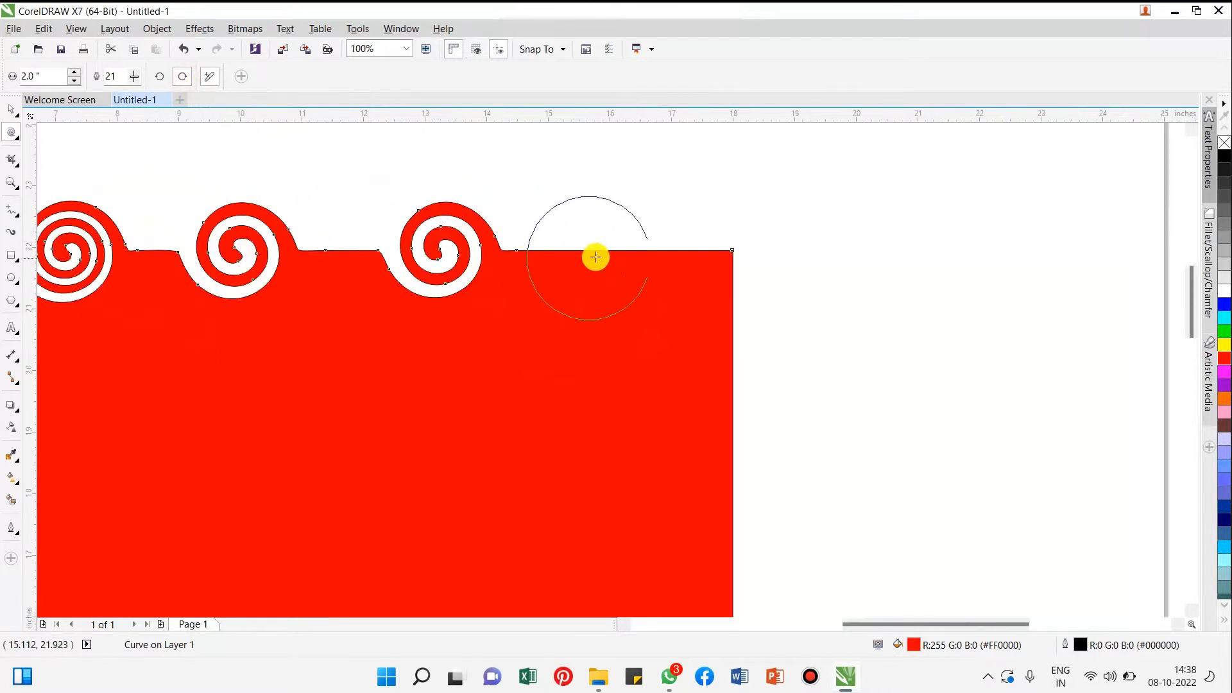
{"action": "scroll", "coordinate": [596, 257], "scroll_direction": "up", "scroll_amount": 2}
{"action": "left_click_drag", "start_coordinate": [512, 247], "coordinate": [515, 243]}
{"action": "scroll", "coordinate": [517, 244], "scroll_direction": "down", "scroll_amount": 4}
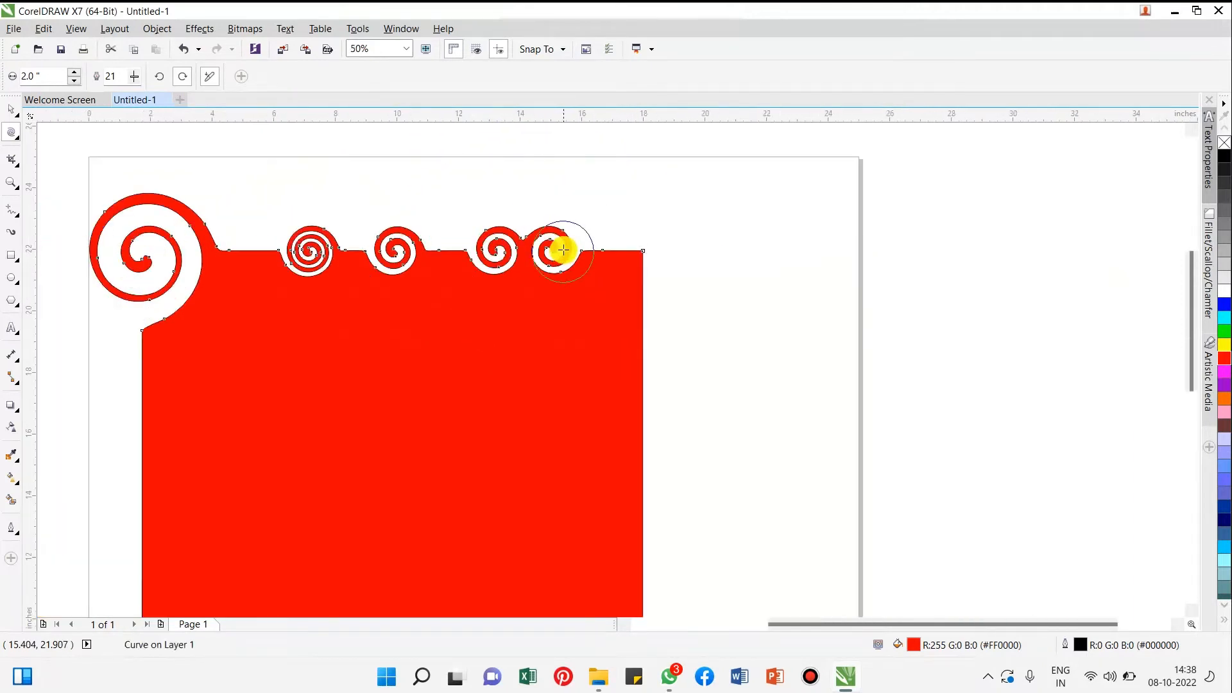
{"action": "key", "text": "space"}
- Draw a horizontal 2-Point Line about 17 inches long below the red shape
{"action": "scroll", "coordinate": [440, 272], "scroll_direction": "down", "scroll_amount": 4}
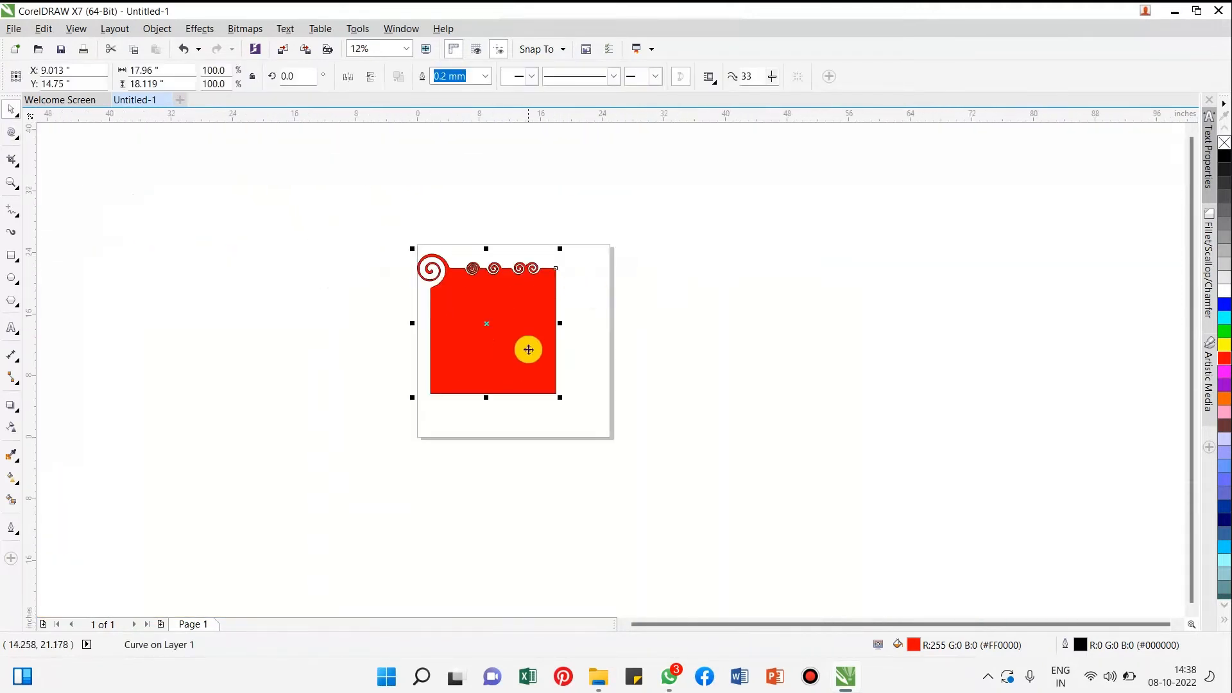
{"action": "scroll", "coordinate": [559, 350], "scroll_direction": "up", "scroll_amount": 2}
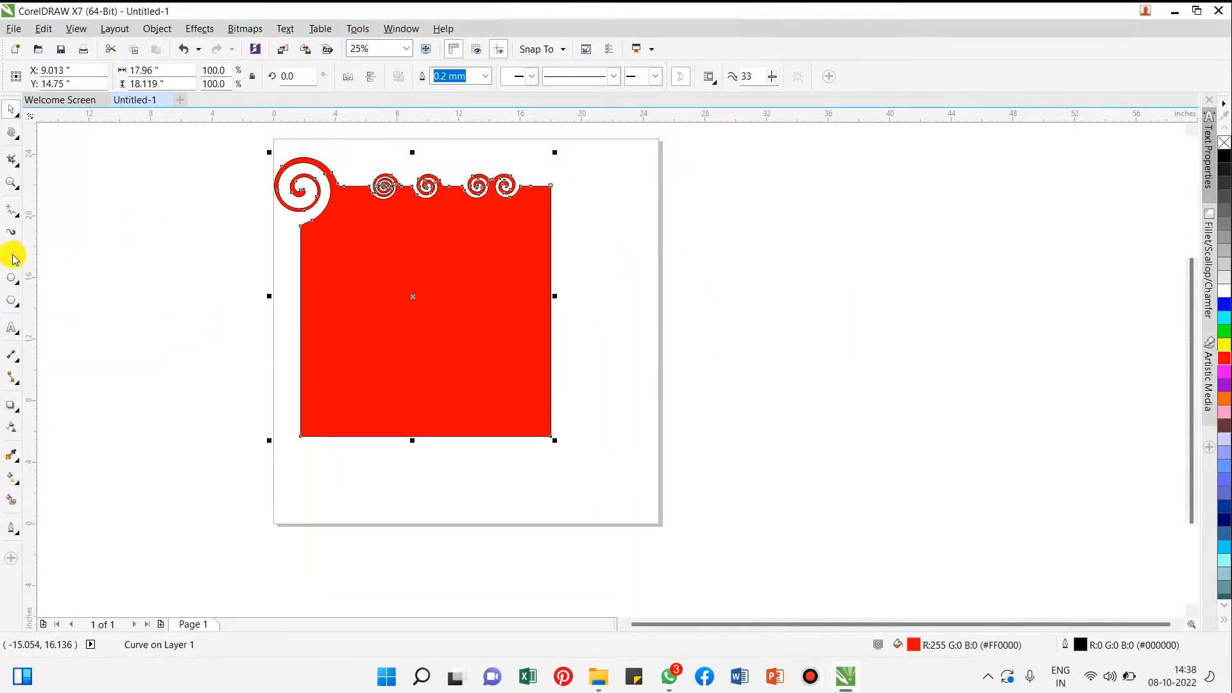
{"action": "left_click", "coordinate": [19, 220]}
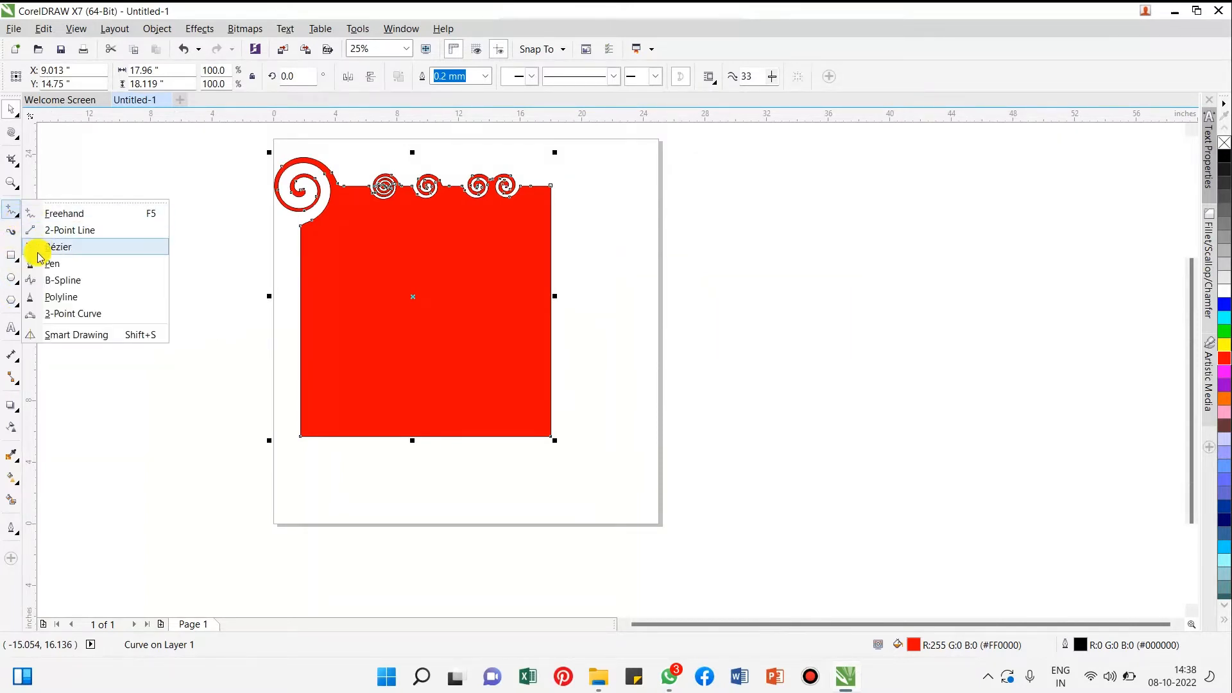
{"action": "left_click", "coordinate": [38, 229]}
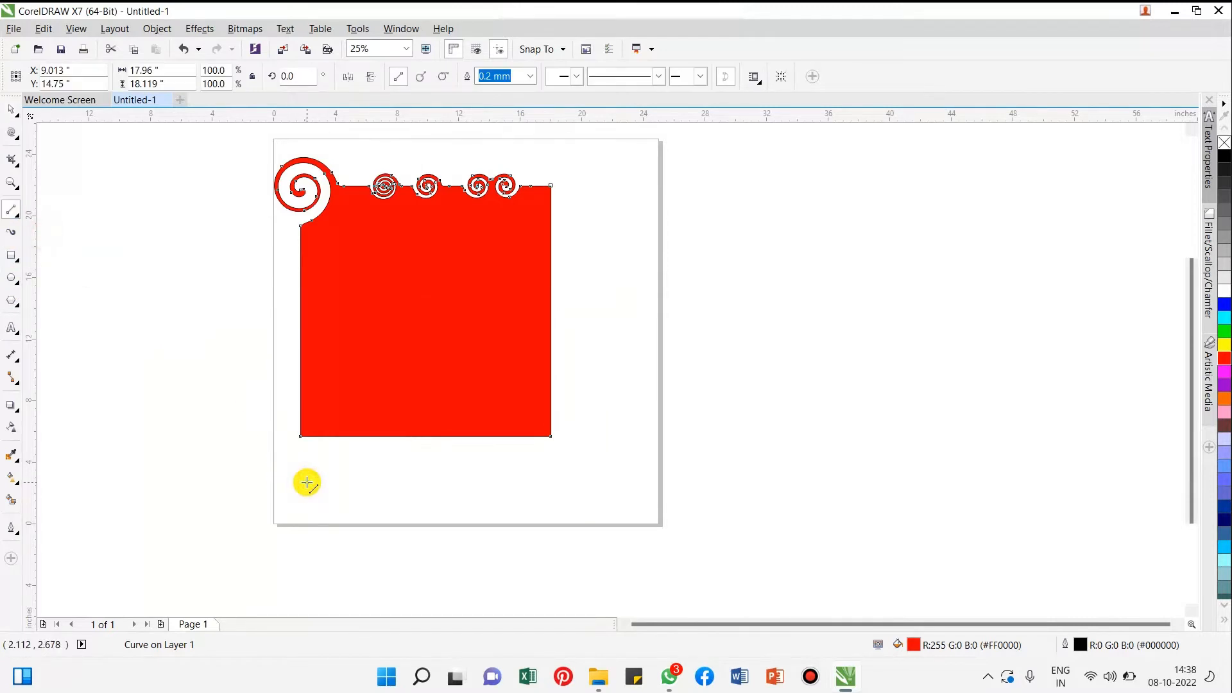
{"action": "left_click_drag", "start_coordinate": [307, 482], "coordinate": [569, 481]}
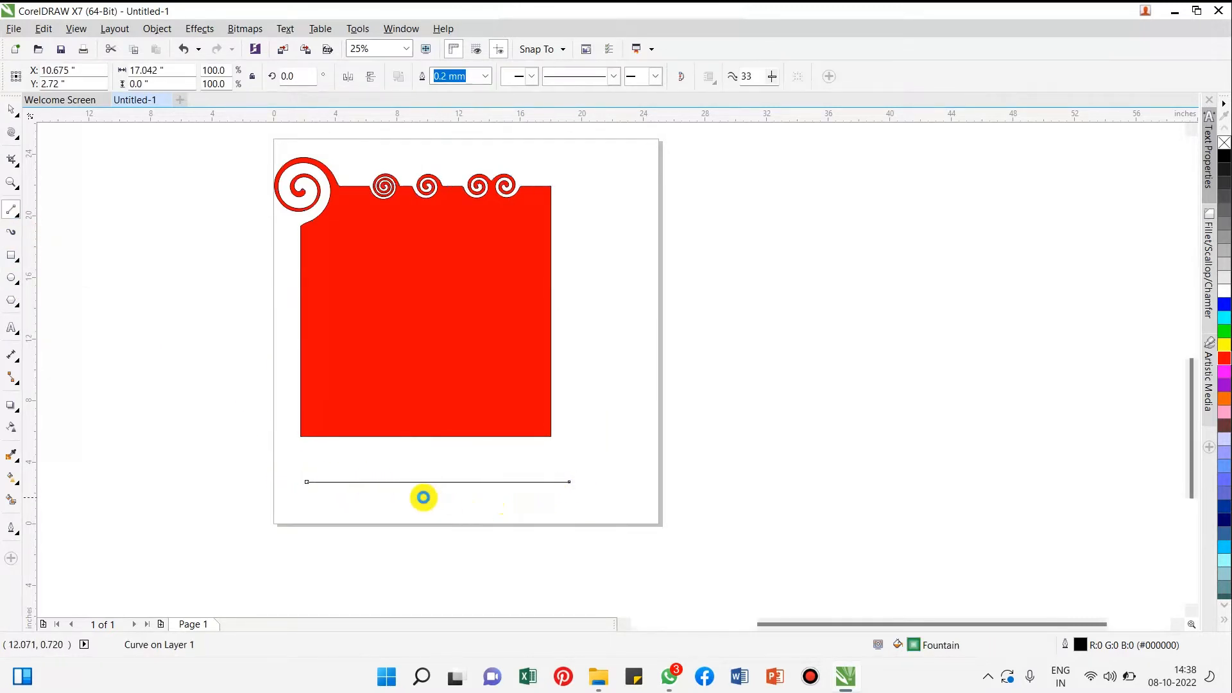
- Set the outline width of the horizontal line to 1.0 mm
{"action": "scroll", "coordinate": [424, 497], "scroll_direction": "up", "scroll_amount": 2}
{"action": "key", "text": "space"}
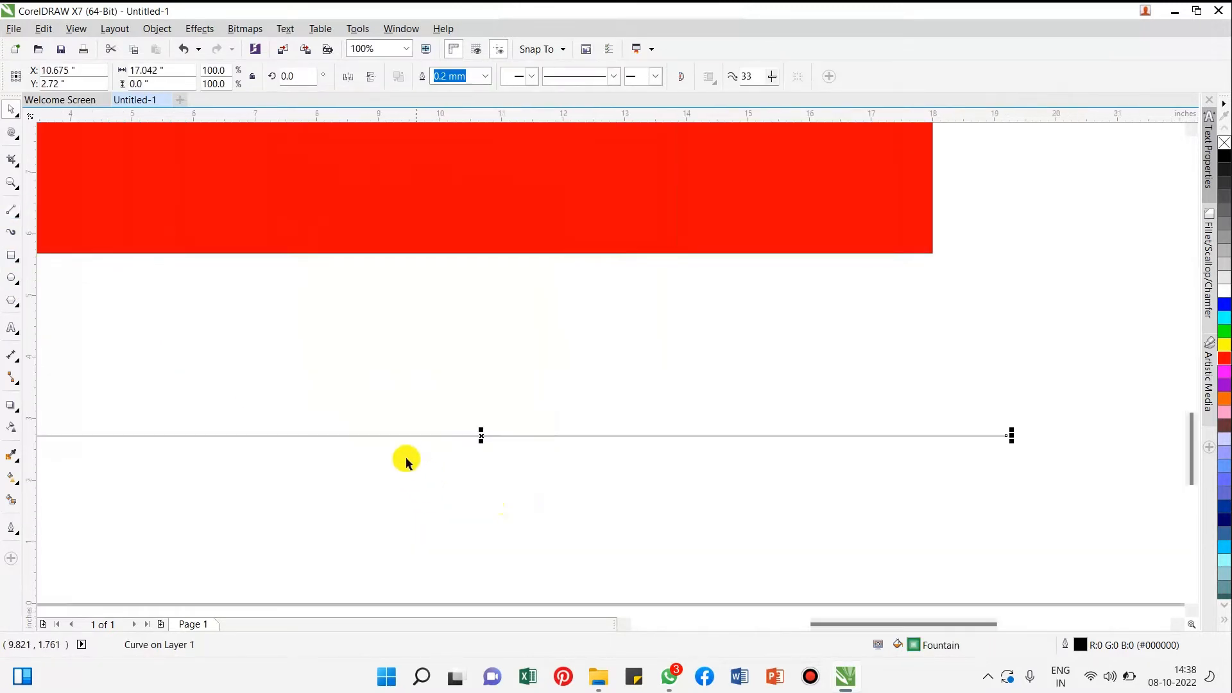
{"action": "left_click", "coordinate": [487, 77]}
{"action": "left_click", "coordinate": [469, 172]}
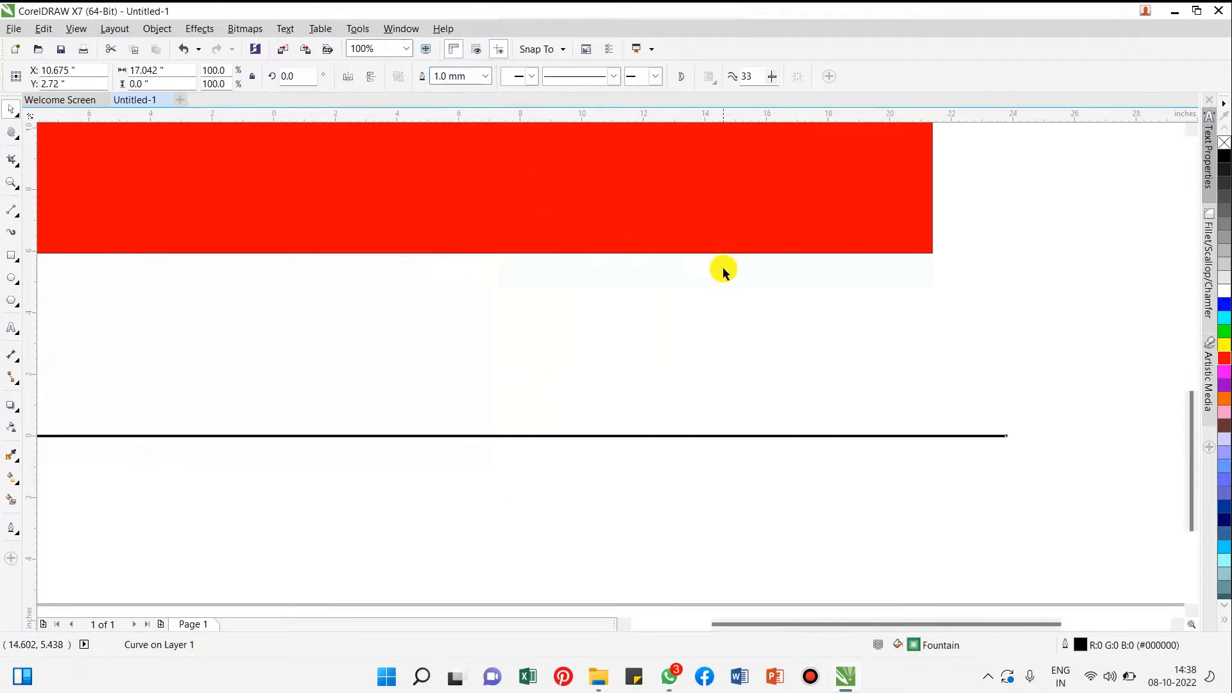
{"action": "scroll", "coordinate": [481, 335], "scroll_direction": "down", "scroll_amount": 2}
{"action": "scroll", "coordinate": [498, 338], "scroll_direction": "up", "scroll_amount": 2}
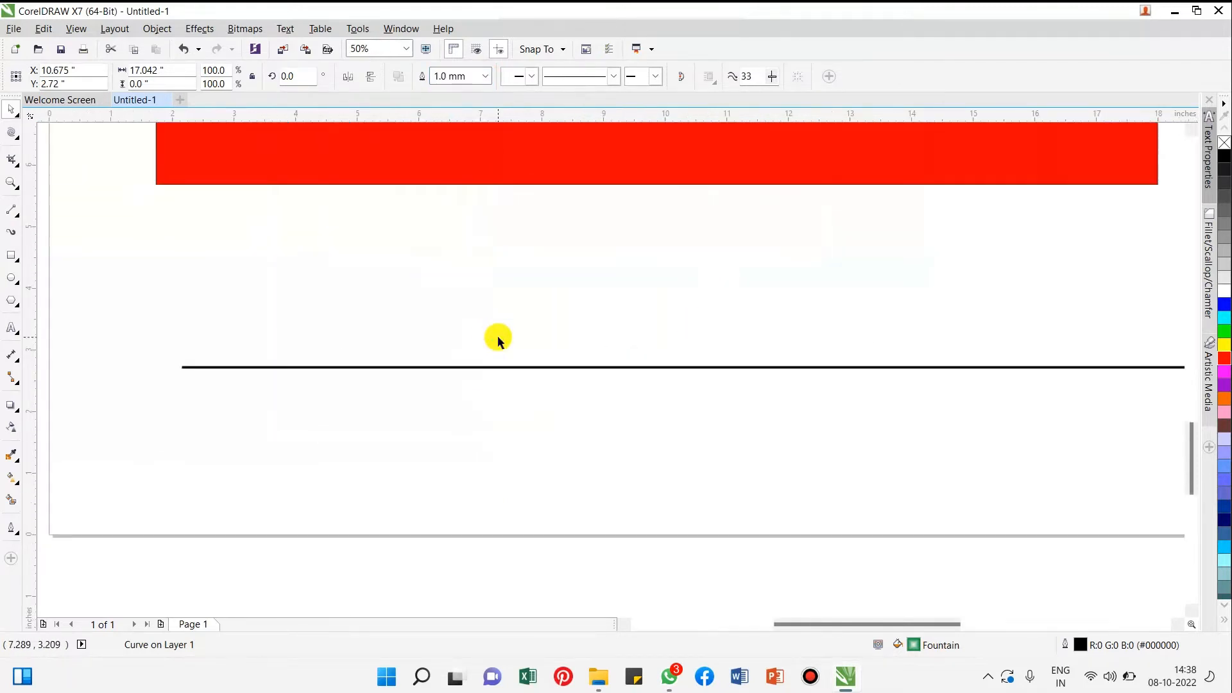
- Twirl a clockwise spiral into the middle of the line and a counterclockwise spiral directly right of it
{"action": "left_click", "coordinate": [14, 133]}
{"action": "left_click_drag", "start_coordinate": [645, 366], "coordinate": [647, 366]}
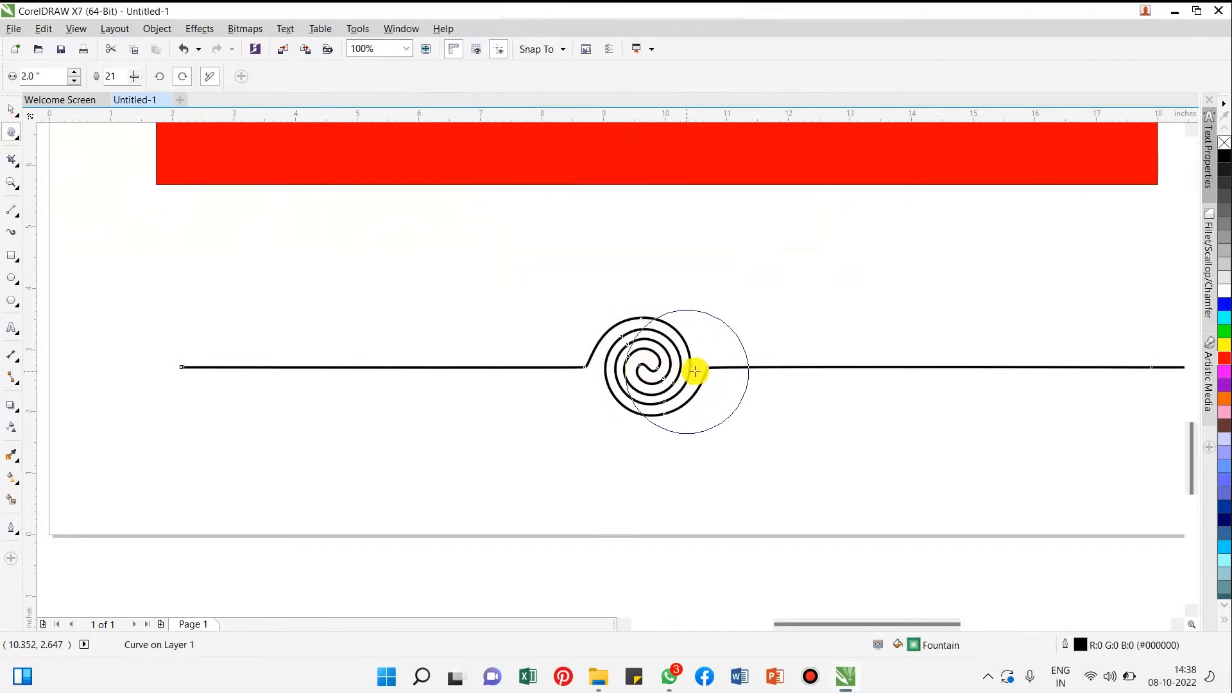
{"action": "left_click", "coordinate": [159, 77]}
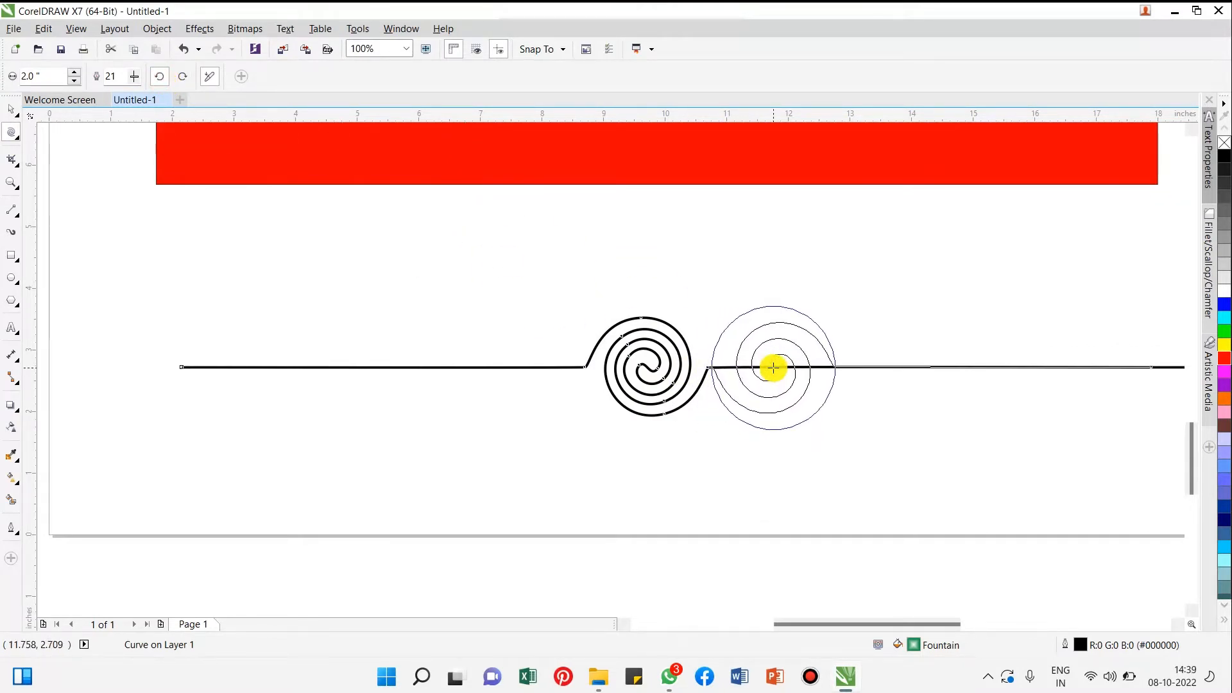
{"action": "left_click_drag", "start_coordinate": [773, 367], "coordinate": [772, 367]}
{"action": "scroll", "coordinate": [564, 398], "scroll_direction": "down", "scroll_amount": 1}
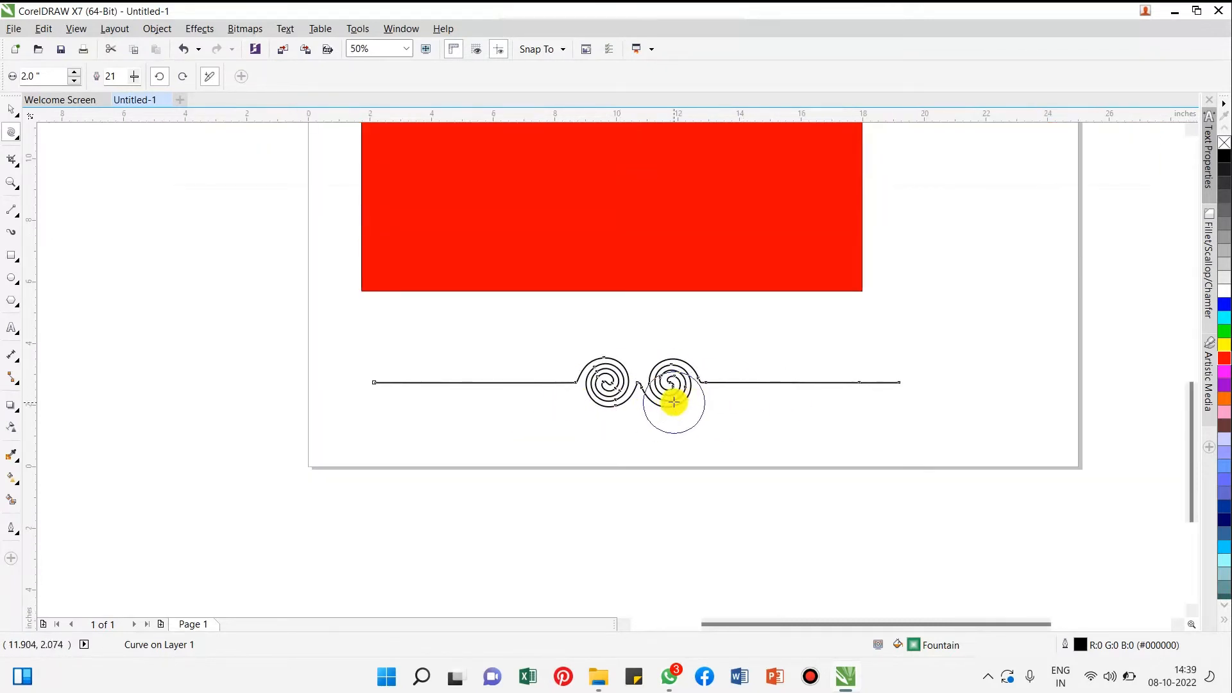
- Select the twirled line below the red shape and delete it
{"action": "mouse_move", "coordinate": [680, 396]}
{"action": "left_mouse_down"}
{"action": "mouse_move", "coordinate": [684, 379]}
{"action": "mouse_move", "coordinate": [723, 404]}
{"action": "left_mouse_up"}
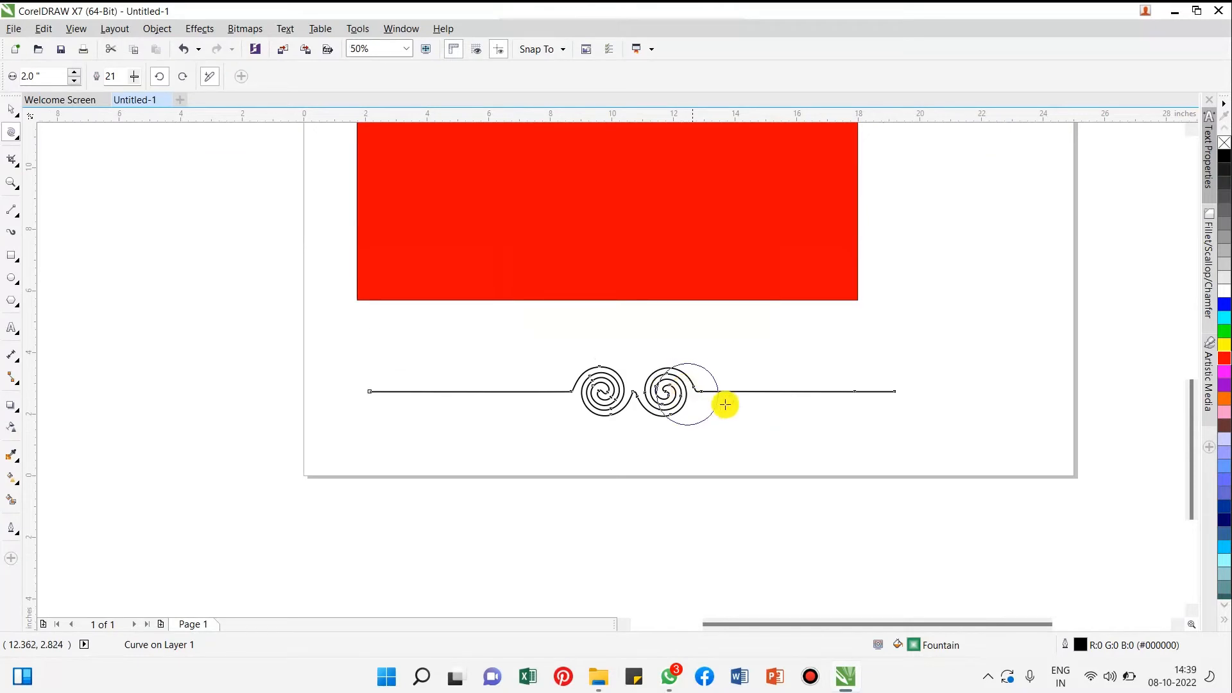
{"action": "scroll", "coordinate": [698, 429], "scroll_direction": "down", "scroll_amount": 1}
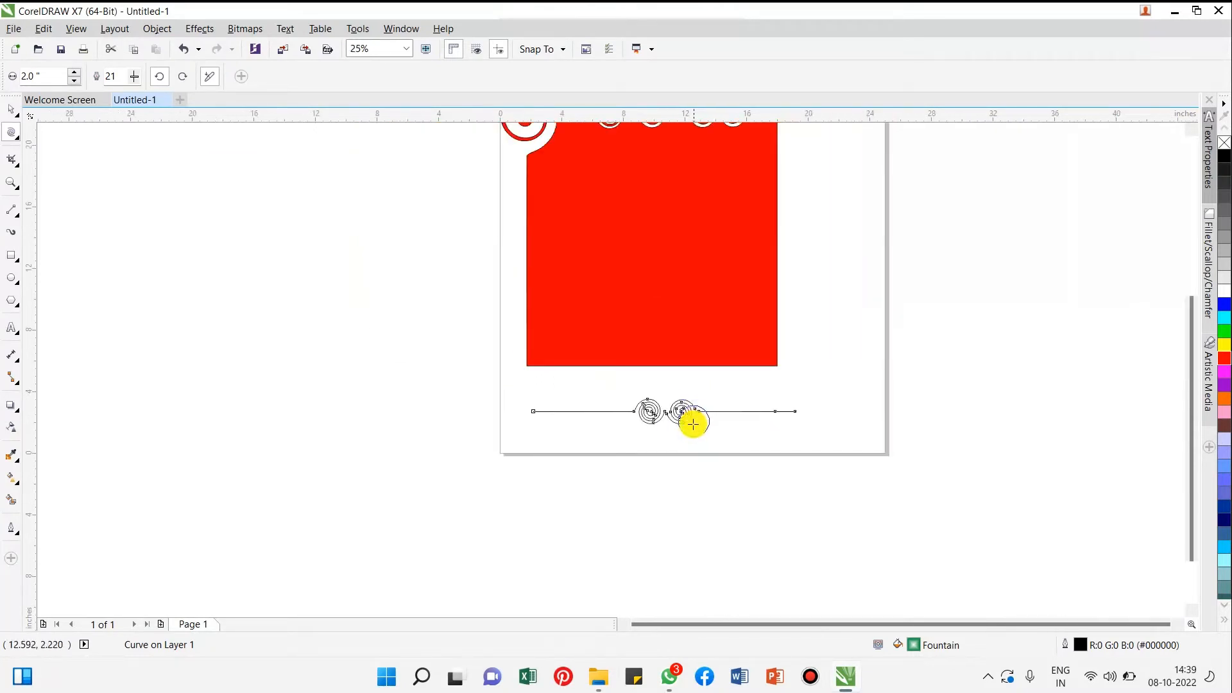
{"action": "scroll", "coordinate": [686, 445], "scroll_direction": "up", "scroll_amount": 1}
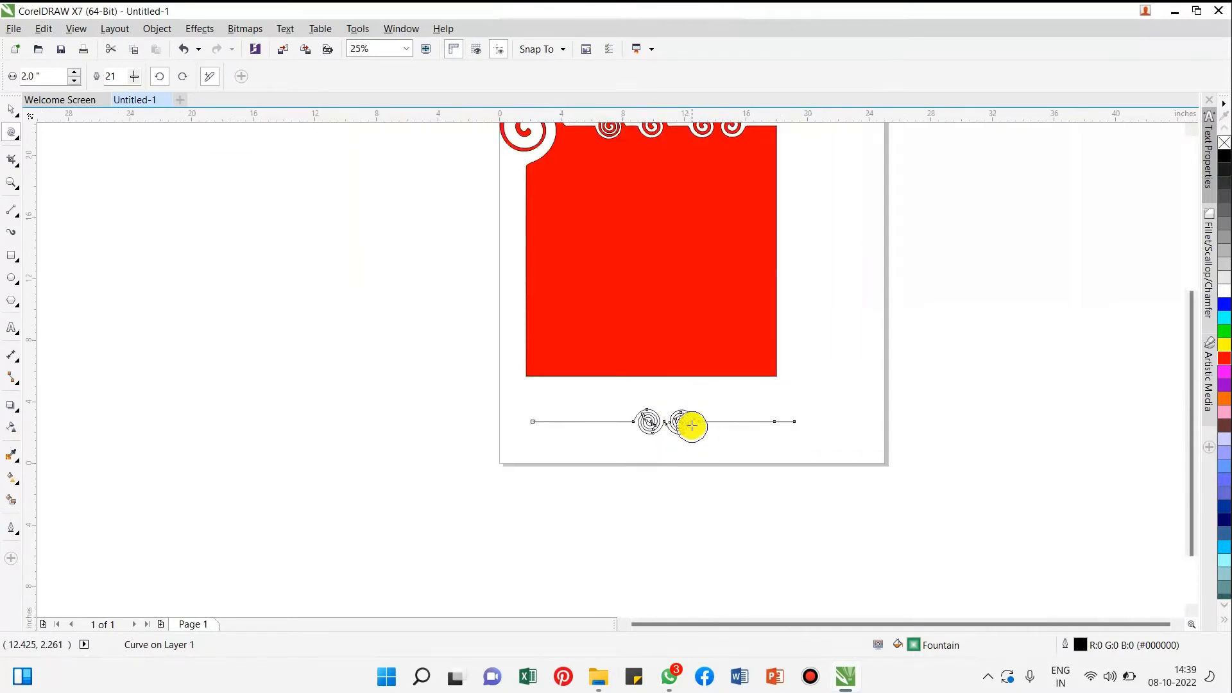
{"action": "left_click", "coordinate": [8, 107]}
{"action": "left_click", "coordinate": [665, 449]}
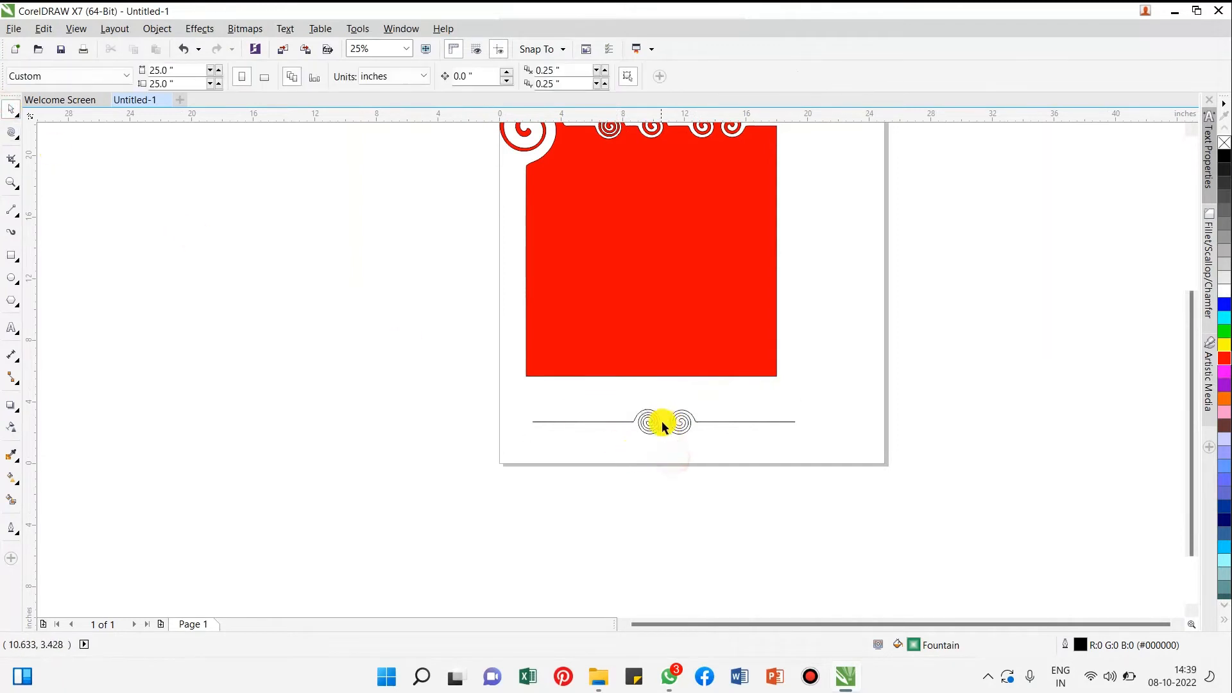
{"action": "scroll", "coordinate": [665, 421], "scroll_direction": "up", "scroll_amount": 1}
{"action": "scroll", "coordinate": [685, 451], "scroll_direction": "down", "scroll_amount": 1}
{"action": "left_click_drag", "start_coordinate": [850, 471], "coordinate": [506, 396]}
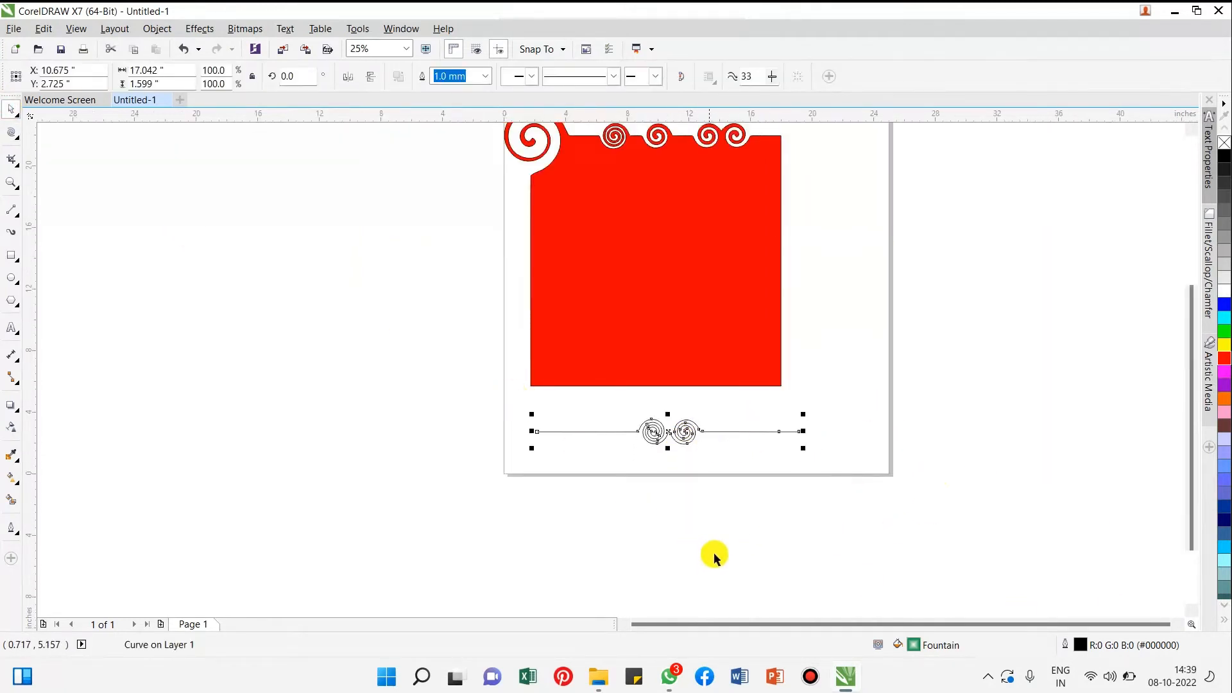
{"action": "scroll", "coordinate": [713, 552], "scroll_direction": "down", "scroll_amount": 1}
- Pull the lower-left and lower-right corners of the red shape inward with the Attract tool
{"action": "left_click", "coordinate": [712, 423]}
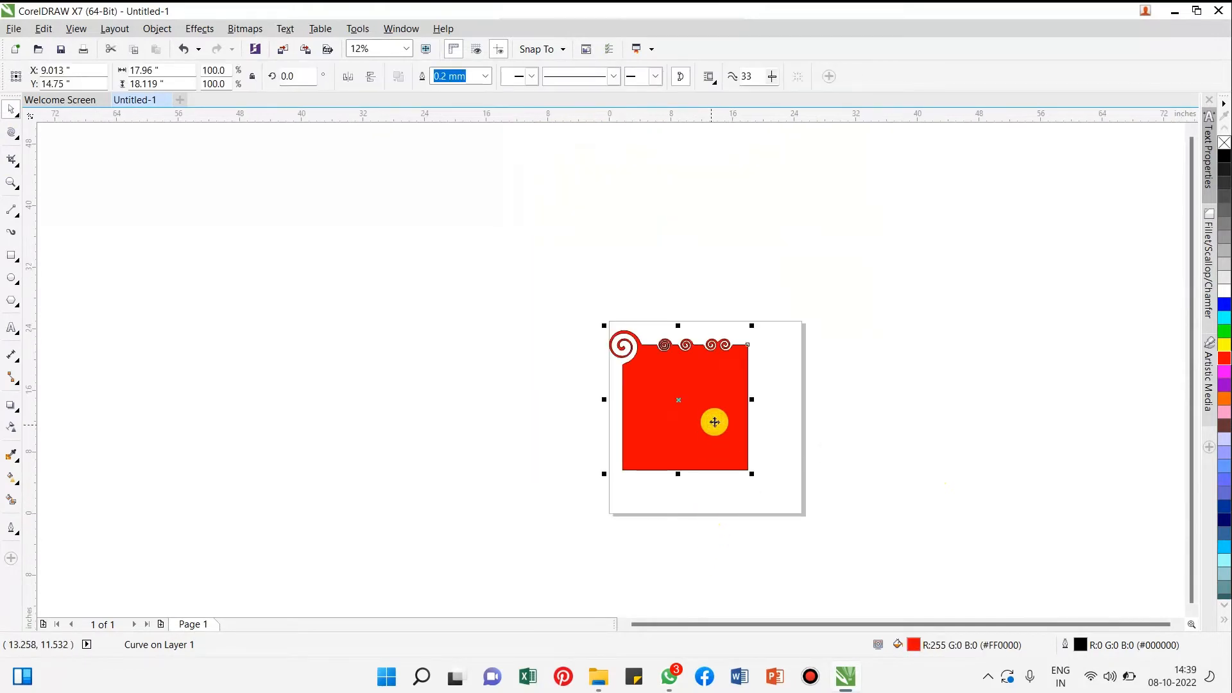
{"action": "left_click", "coordinate": [751, 415]}
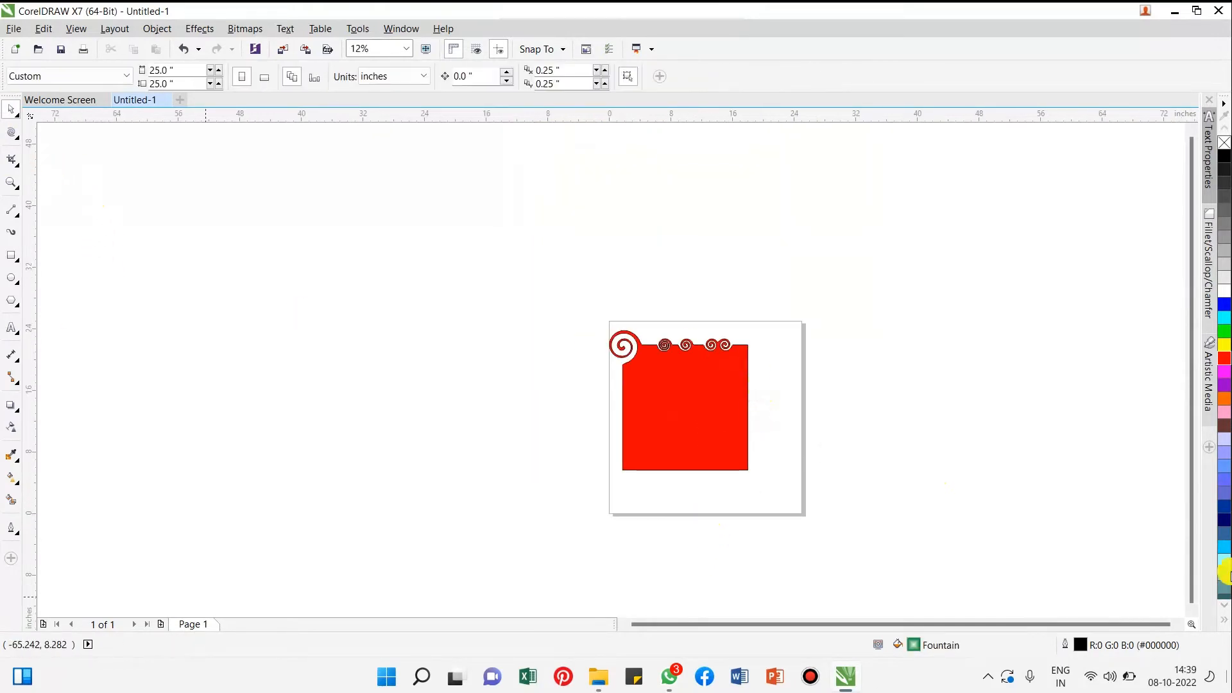
{"action": "left_click", "coordinate": [20, 139]}
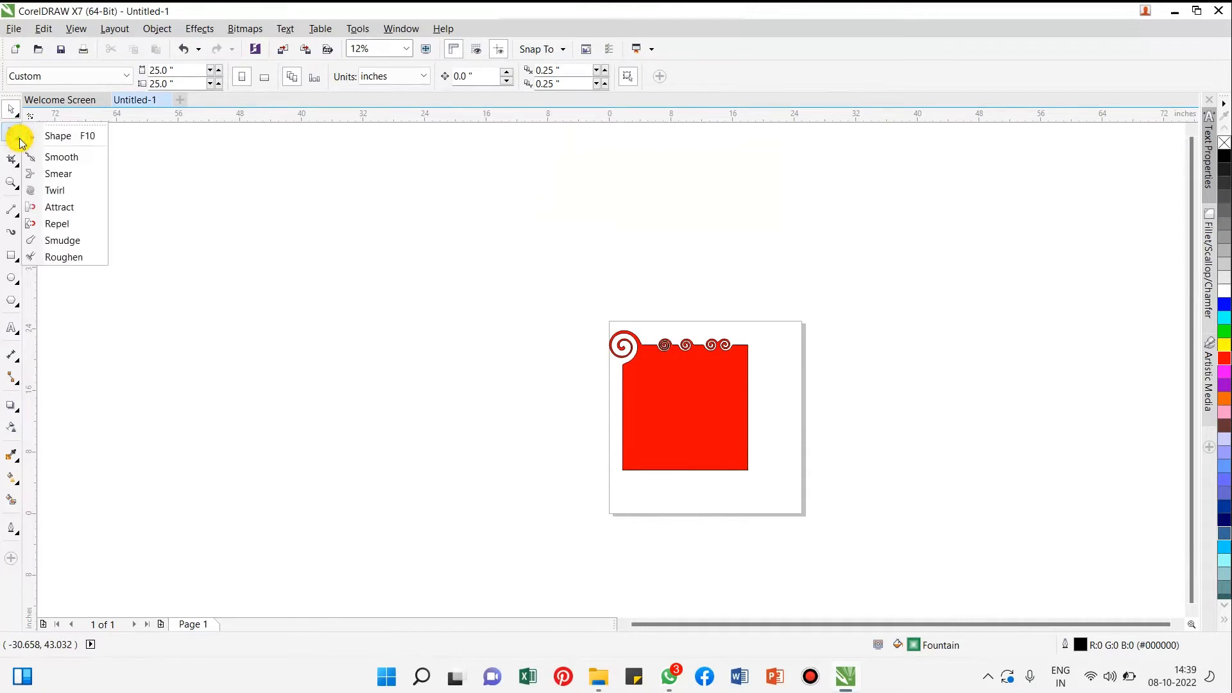
{"action": "left_click", "coordinate": [44, 206]}
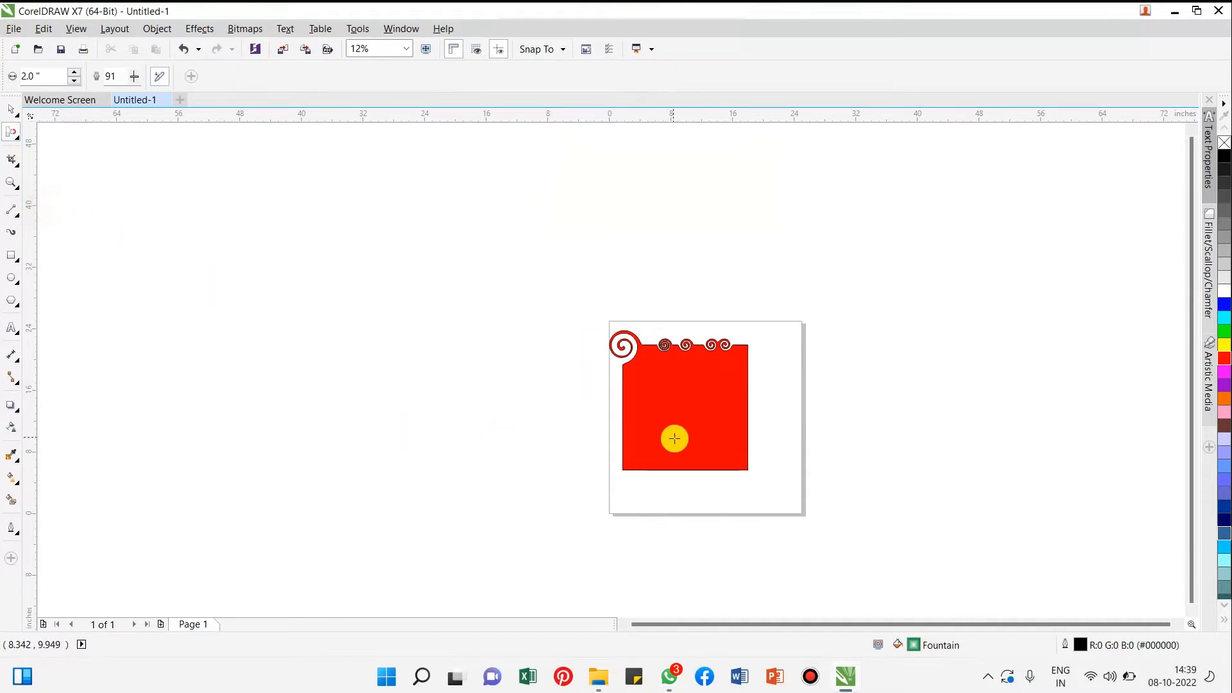
{"action": "scroll", "coordinate": [680, 449], "scroll_direction": "up", "scroll_amount": 2}
{"action": "scroll", "coordinate": [673, 439], "scroll_direction": "up", "scroll_amount": 1}
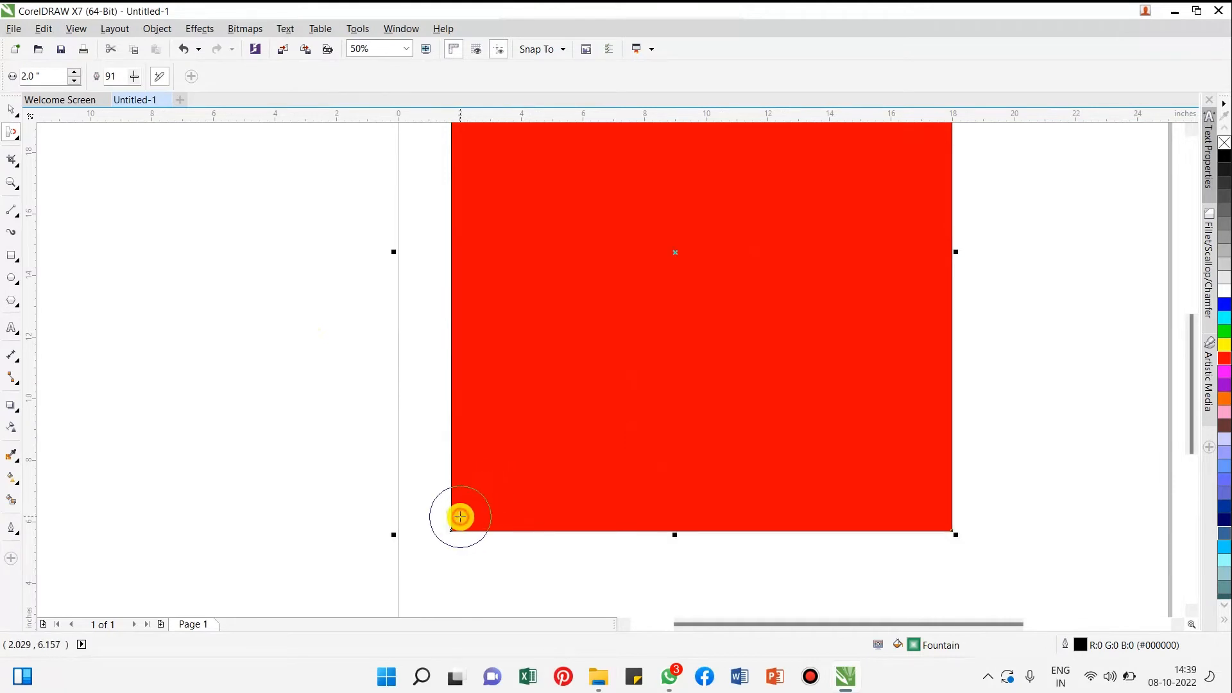
{"action": "left_click_drag", "start_coordinate": [460, 517], "coordinate": [499, 483]}
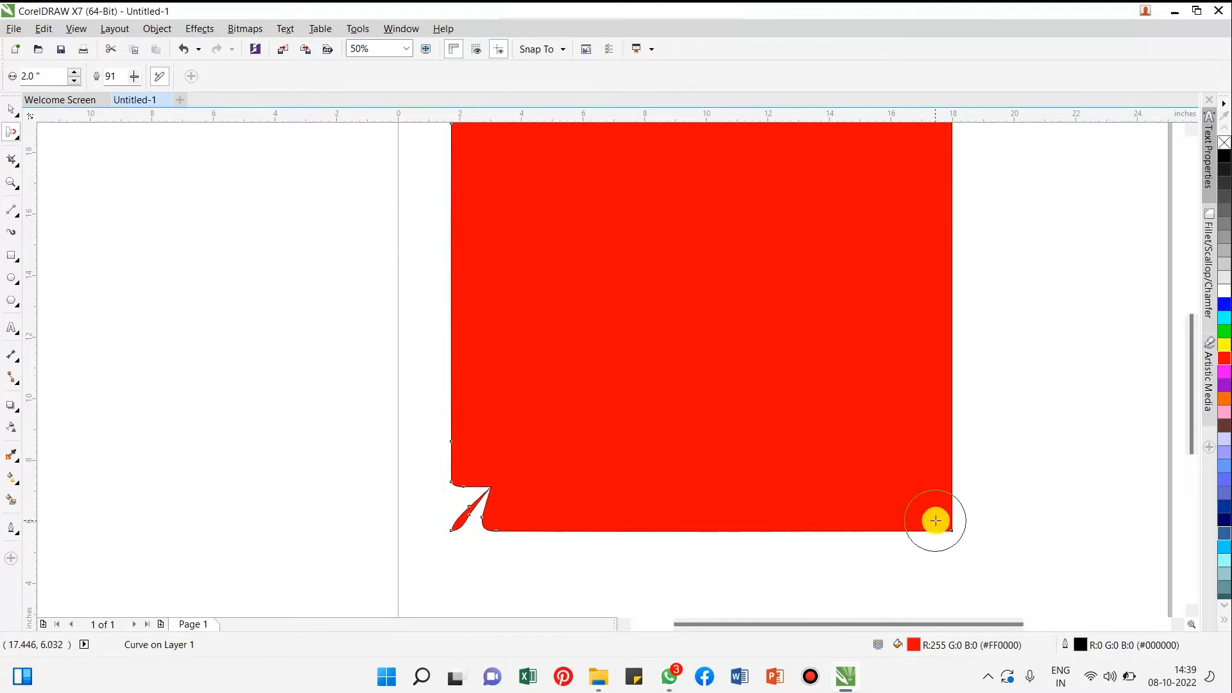
{"action": "left_click_drag", "start_coordinate": [942, 524], "coordinate": [924, 502]}
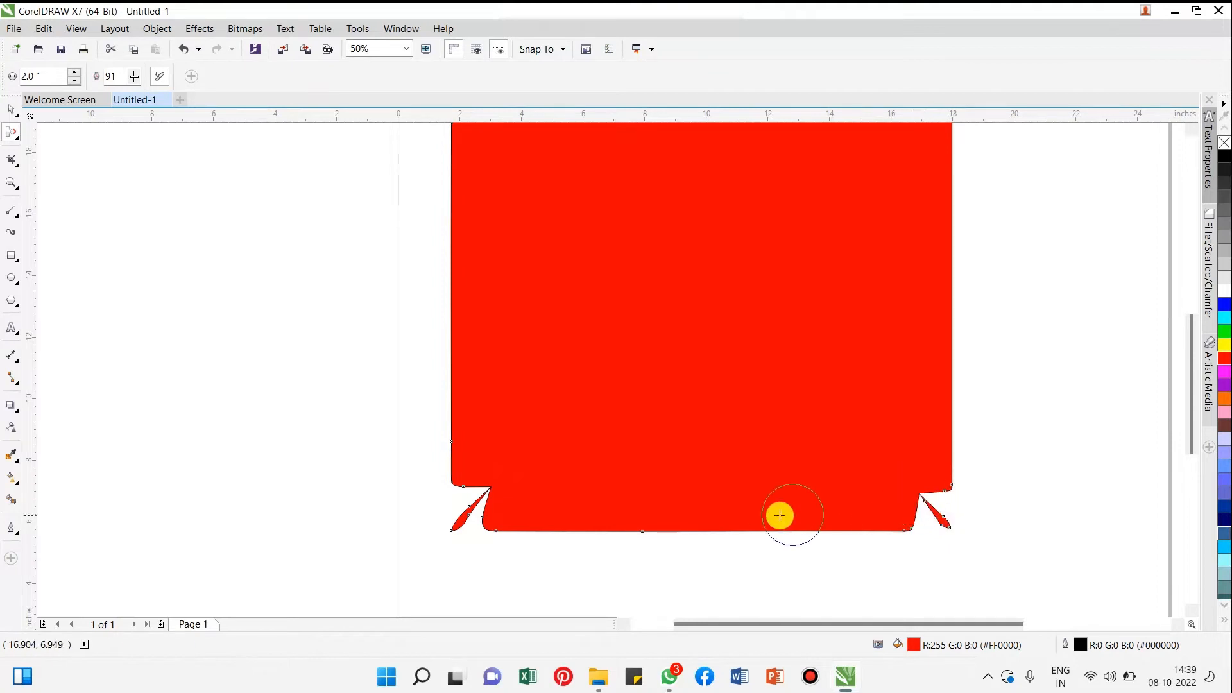
- Attract a small dent into the red shape's left edge, just below the large spiral
{"action": "scroll", "coordinate": [780, 514], "scroll_direction": "down", "scroll_amount": 1}
{"action": "scroll", "coordinate": [867, 519], "scroll_direction": "up", "scroll_amount": 1}
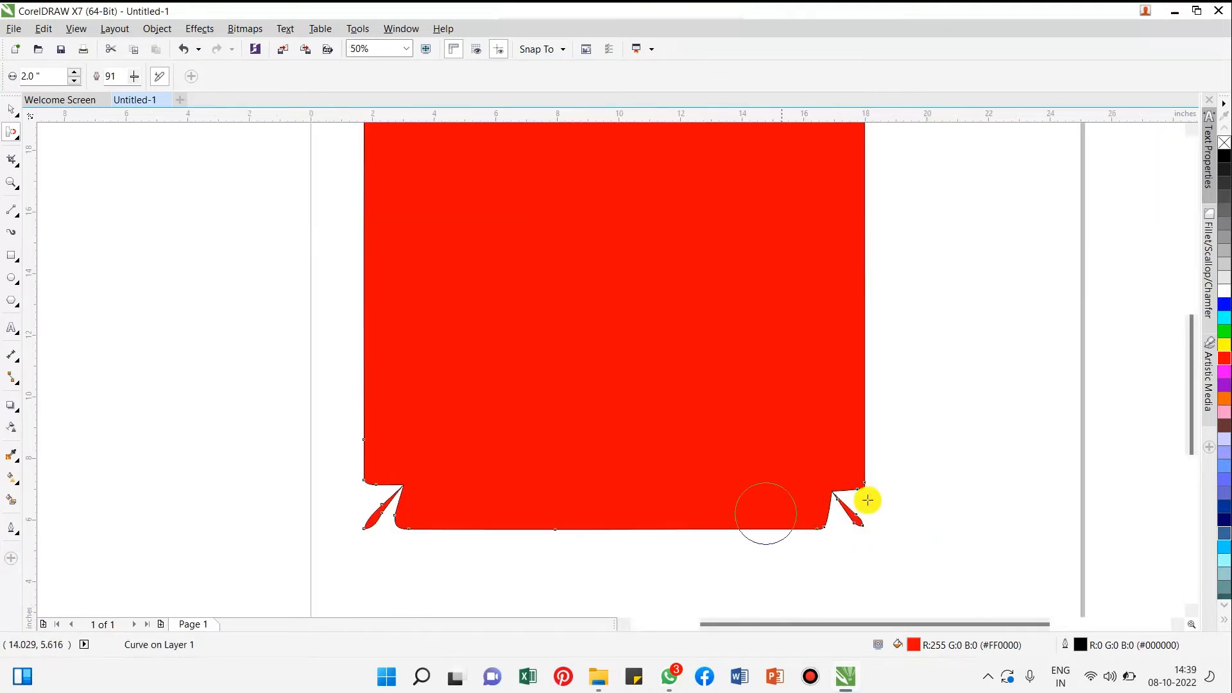
{"action": "scroll", "coordinate": [848, 526], "scroll_direction": "down", "scroll_amount": 1}
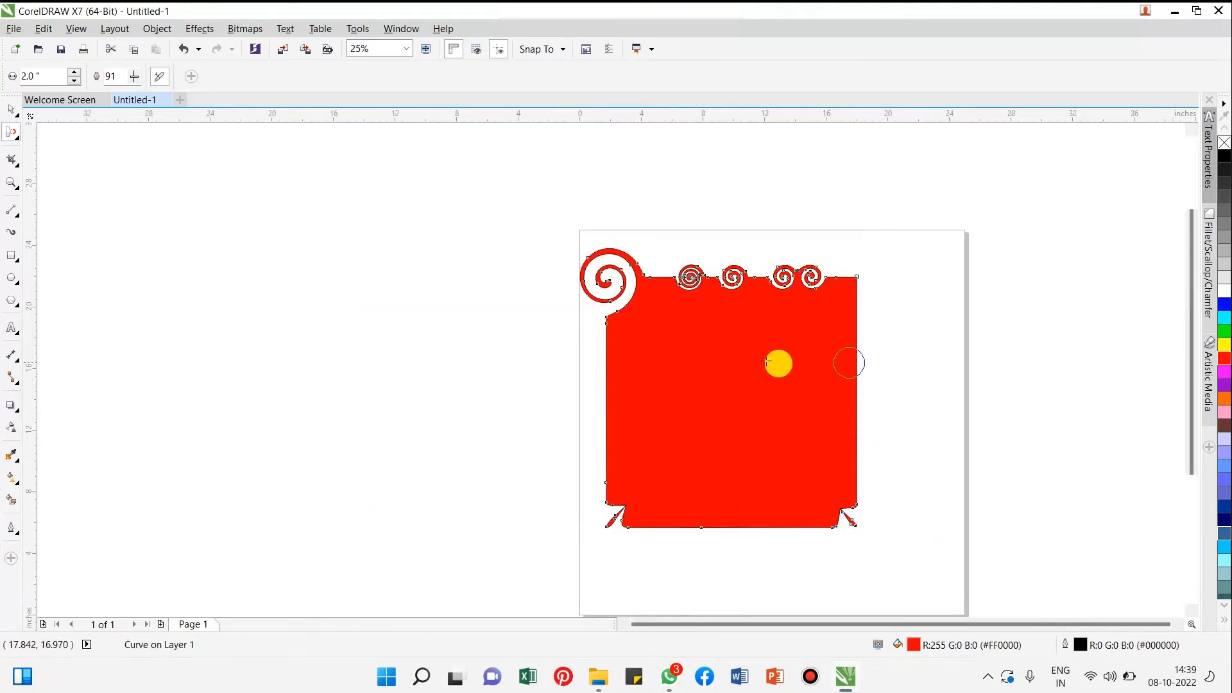
{"action": "mouse_move", "coordinate": [631, 348]}
{"action": "left_mouse_down"}
{"action": "mouse_move", "coordinate": [610, 338]}
{"action": "mouse_move", "coordinate": [635, 341]}
{"action": "left_mouse_up"}
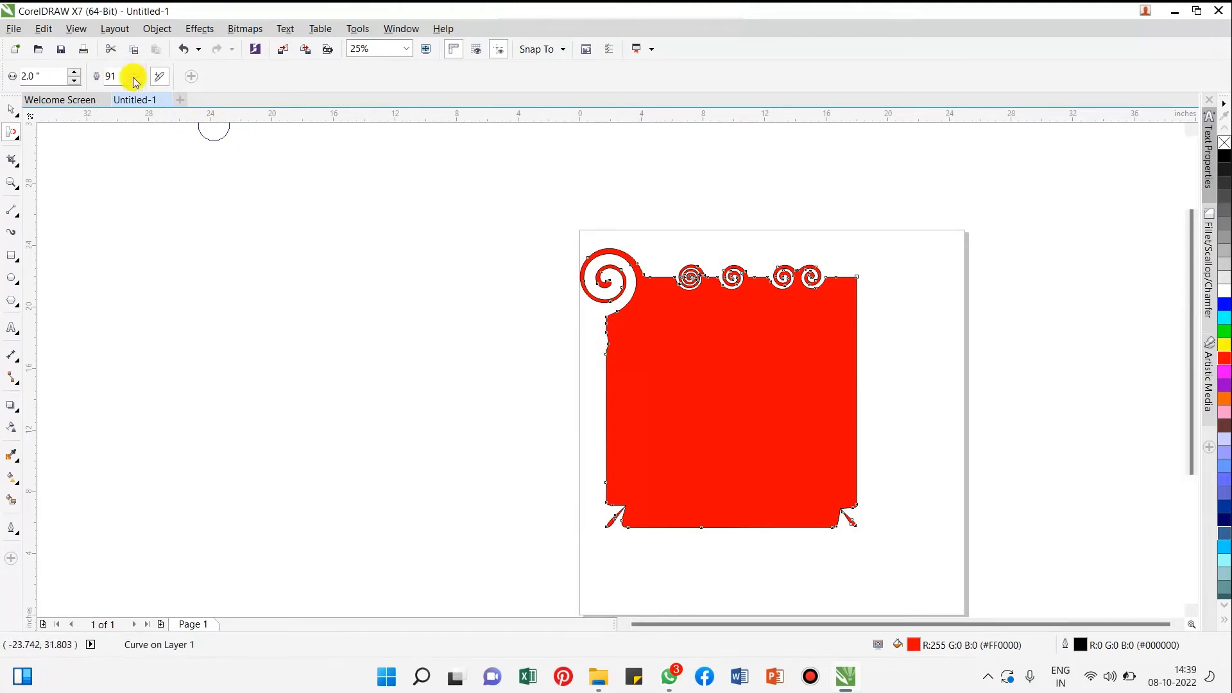
- Set the Attract nib size to 3.0 inches and pull the red shape's upper-right corner inward
{"action": "left_click", "coordinate": [77, 74]}
{"action": "type", "text": "3"}
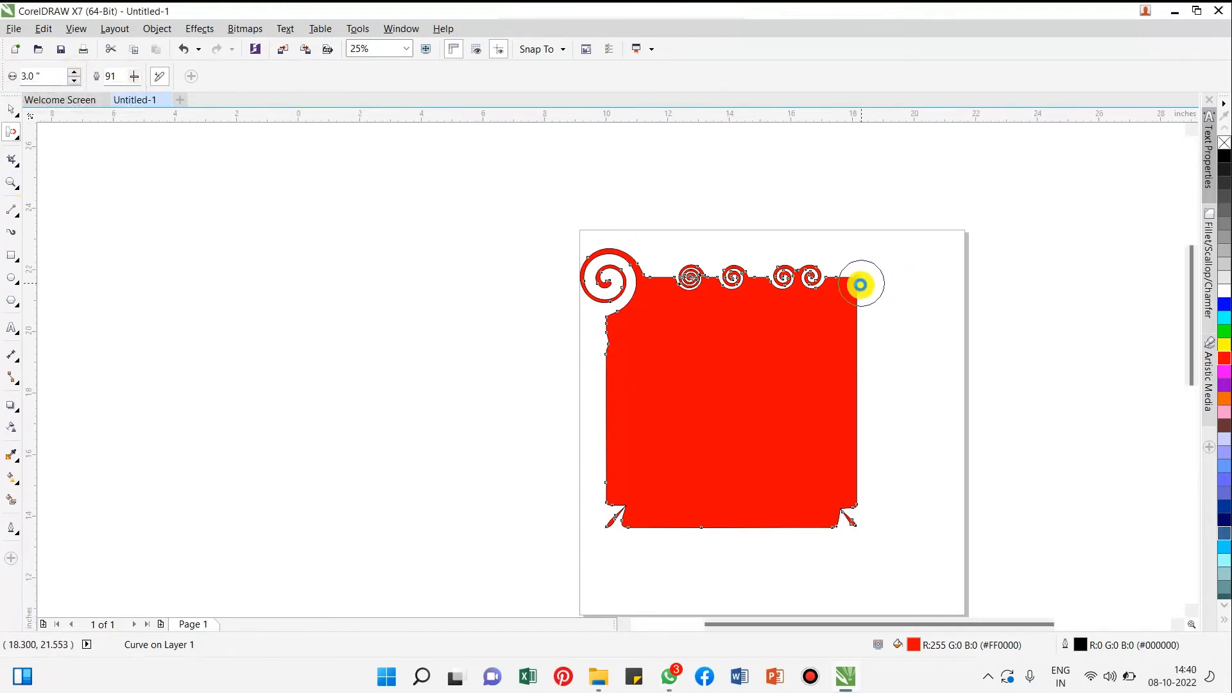
{"action": "scroll", "coordinate": [856, 283], "scroll_direction": "up", "scroll_amount": 1}
{"action": "mouse_move", "coordinate": [846, 286]}
{"action": "left_mouse_down"}
{"action": "mouse_move", "coordinate": [830, 286]}
{"action": "mouse_move", "coordinate": [846, 272]}
{"action": "mouse_move", "coordinate": [802, 331]}
{"action": "mouse_move", "coordinate": [888, 310]}
{"action": "left_mouse_up"}
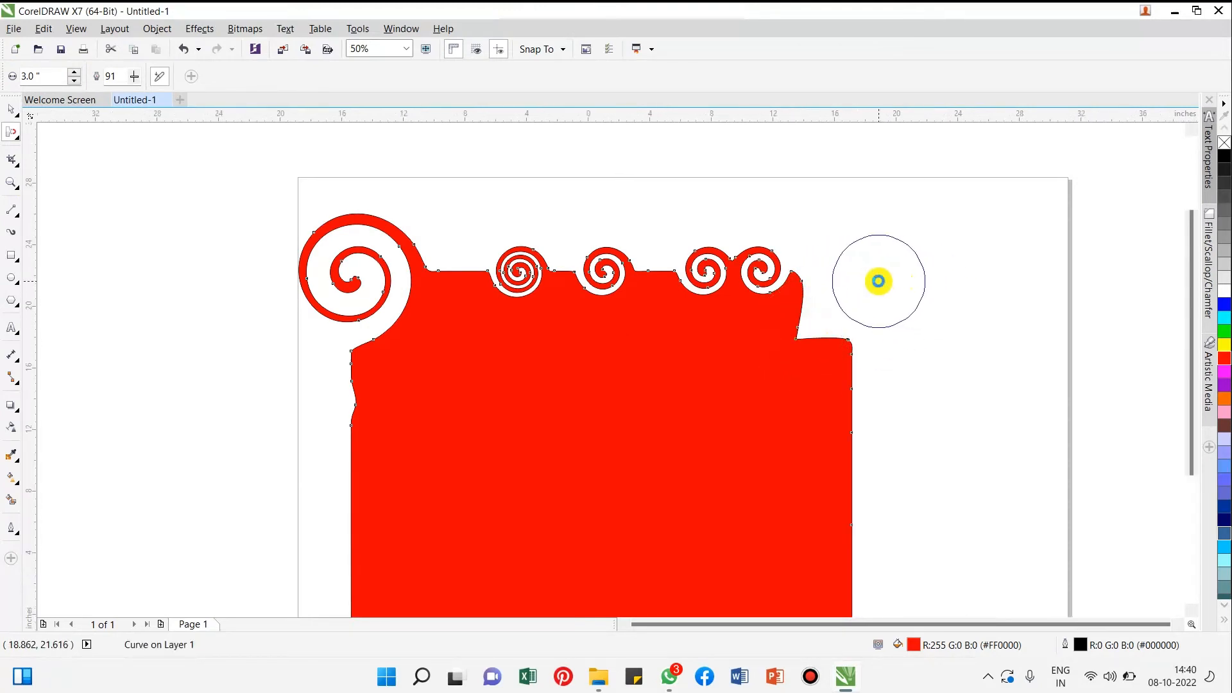
{"action": "scroll", "coordinate": [877, 277], "scroll_direction": "down", "scroll_amount": 1}
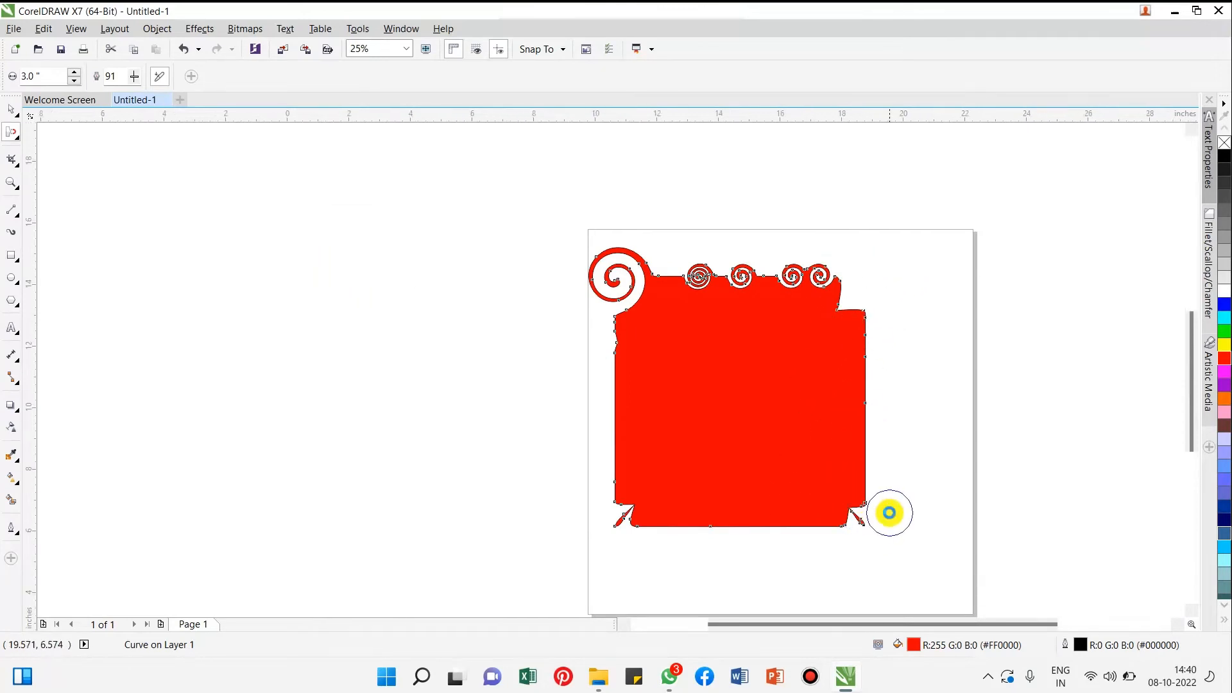
{"action": "scroll", "coordinate": [888, 511], "scroll_direction": "up", "scroll_amount": 1}
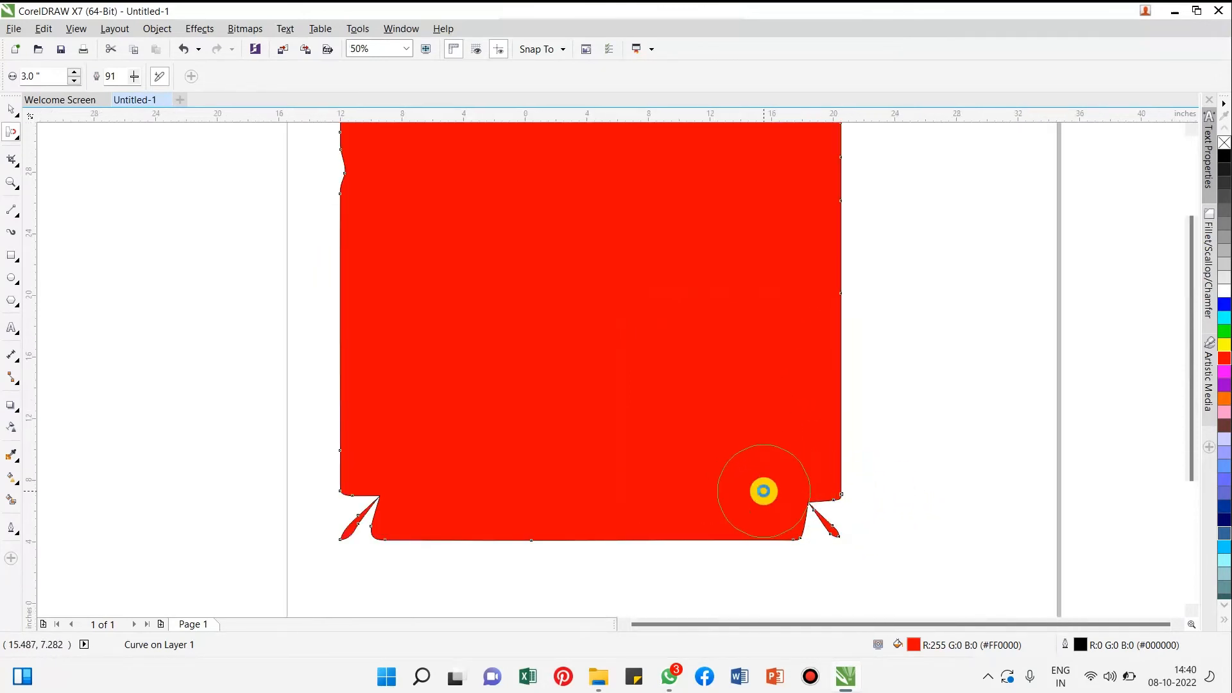
{"action": "scroll", "coordinate": [762, 490], "scroll_direction": "down", "scroll_amount": 1}
{"action": "scroll", "coordinate": [807, 521], "scroll_direction": "up", "scroll_amount": 1}
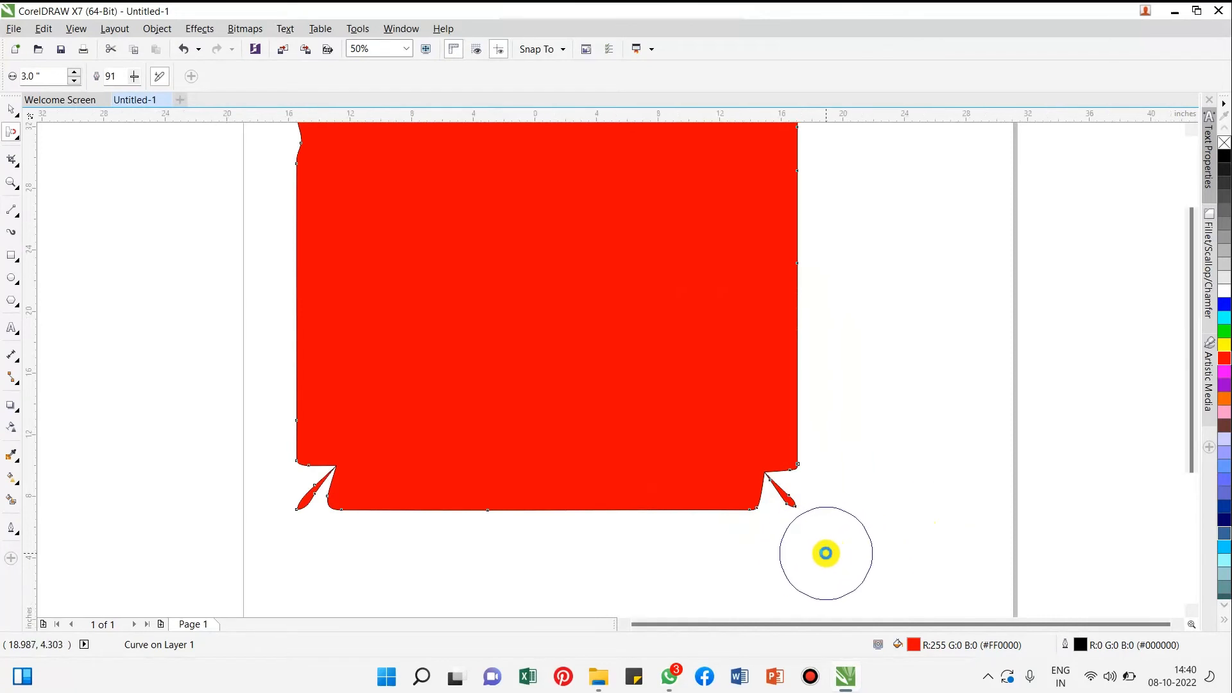
{"action": "scroll", "coordinate": [825, 550], "scroll_direction": "down", "scroll_amount": 1}
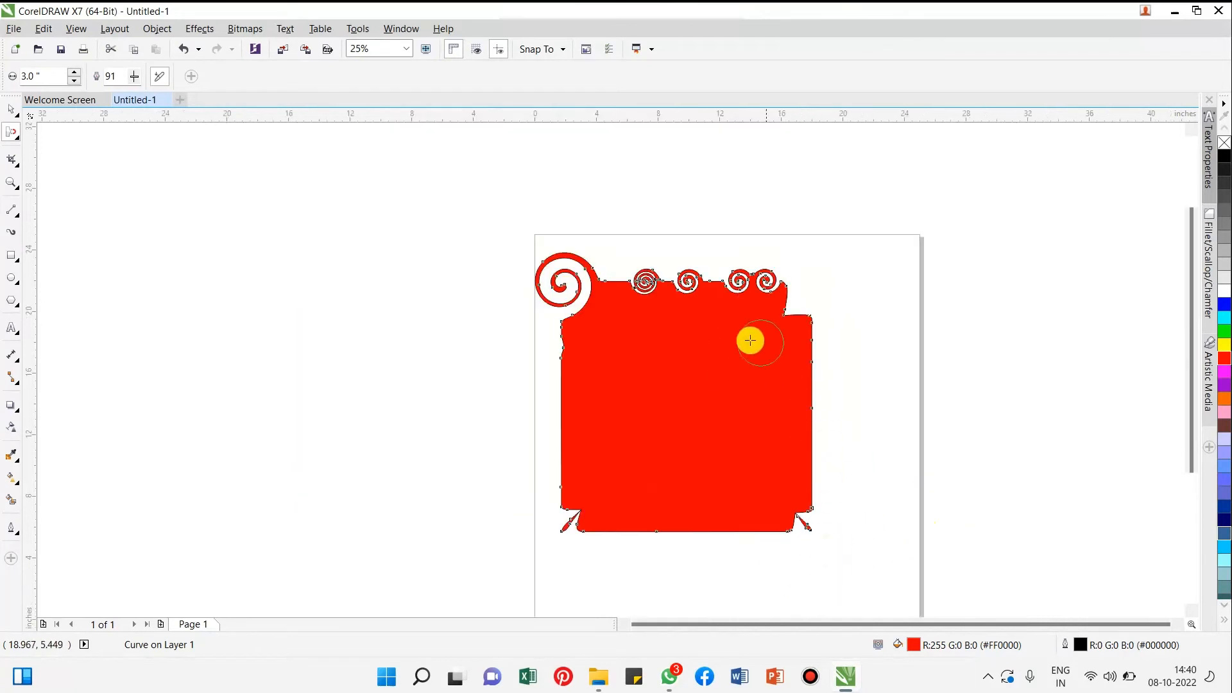
- Push rounded bulges outward along the red shape's right edge and upper left edge with the Repel tool
{"action": "left_click", "coordinate": [17, 143]}
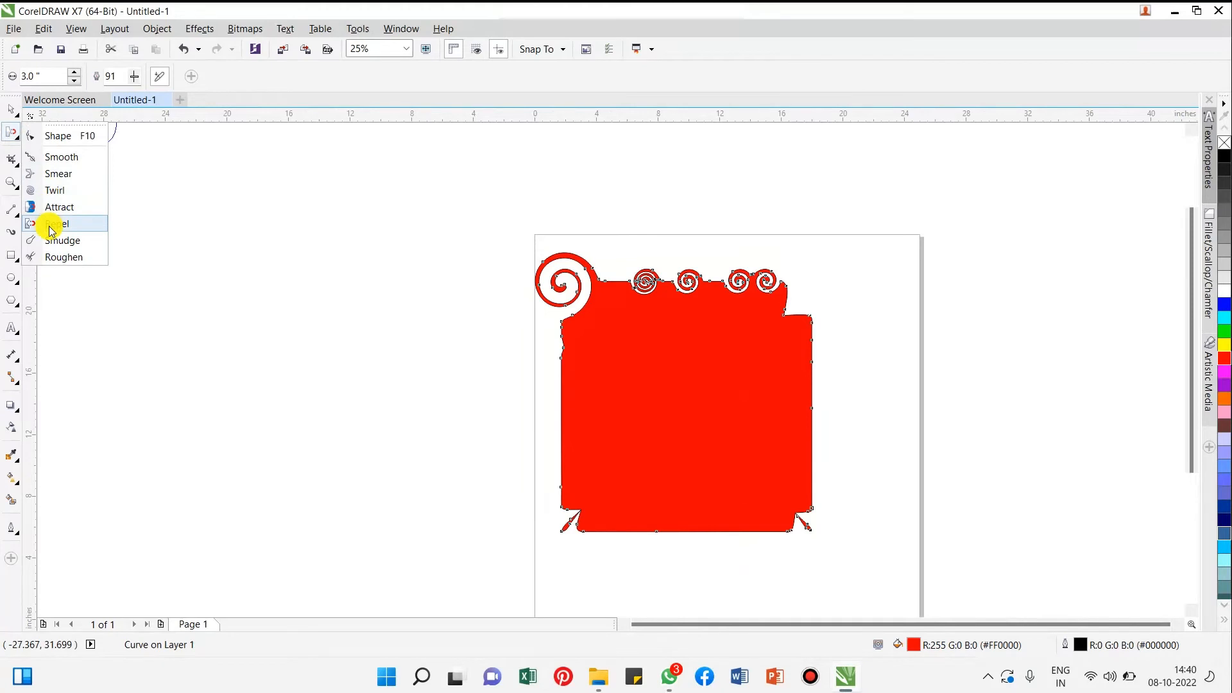
{"action": "left_click", "coordinate": [51, 225]}
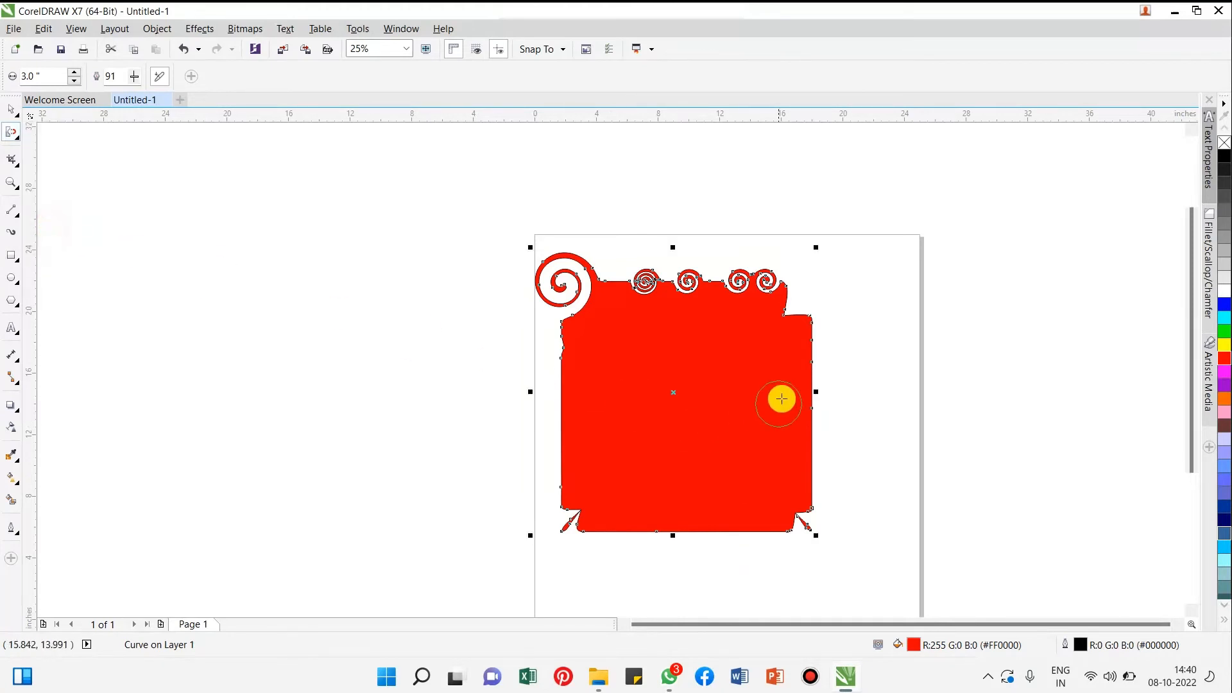
{"action": "scroll", "coordinate": [798, 409], "scroll_direction": "up", "scroll_amount": 1}
{"action": "mouse_move", "coordinate": [798, 409]}
{"action": "left_mouse_down"}
{"action": "mouse_move", "coordinate": [791, 352]}
{"action": "mouse_move", "coordinate": [804, 349]}
{"action": "mouse_move", "coordinate": [778, 449]}
{"action": "mouse_move", "coordinate": [805, 448]}
{"action": "mouse_move", "coordinate": [802, 401]}
{"action": "mouse_move", "coordinate": [821, 431]}
{"action": "mouse_move", "coordinate": [776, 457]}
{"action": "left_mouse_up"}
{"action": "scroll", "coordinate": [792, 489], "scroll_direction": "down", "scroll_amount": 1}
{"action": "scroll", "coordinate": [806, 432], "scroll_direction": "up", "scroll_amount": 1}
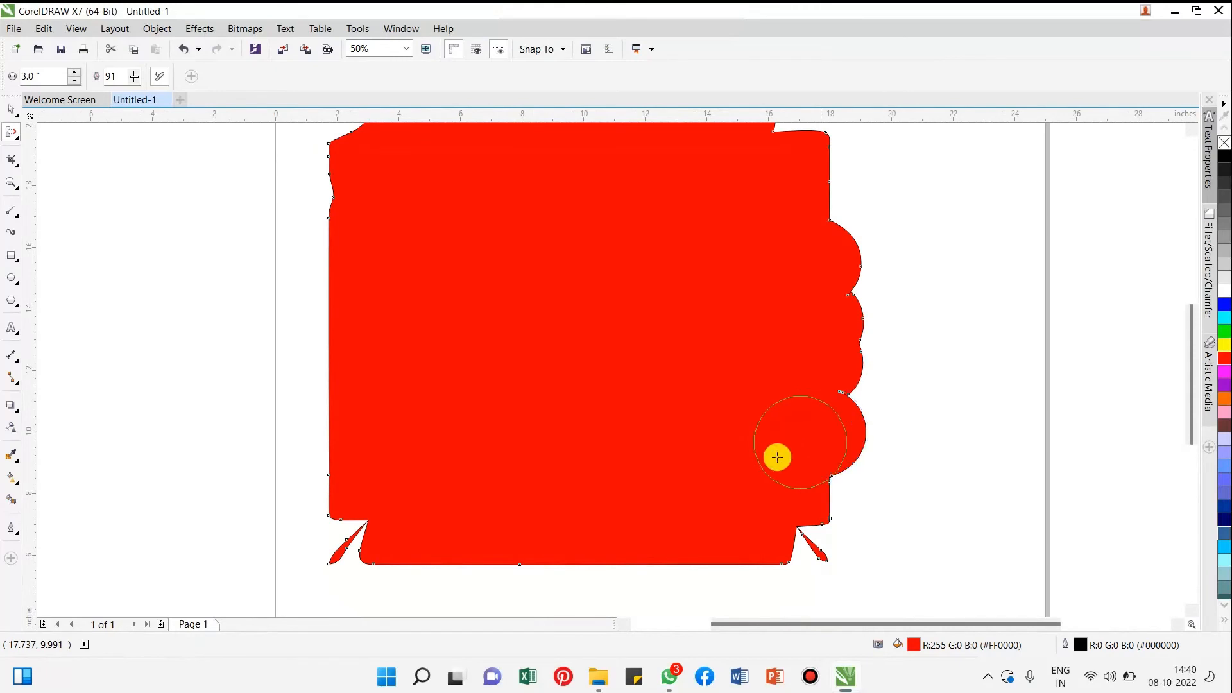
{"action": "scroll", "coordinate": [781, 449], "scroll_direction": "down", "scroll_amount": 1}
{"action": "left_click_drag", "start_coordinate": [569, 368], "coordinate": [566, 394]}
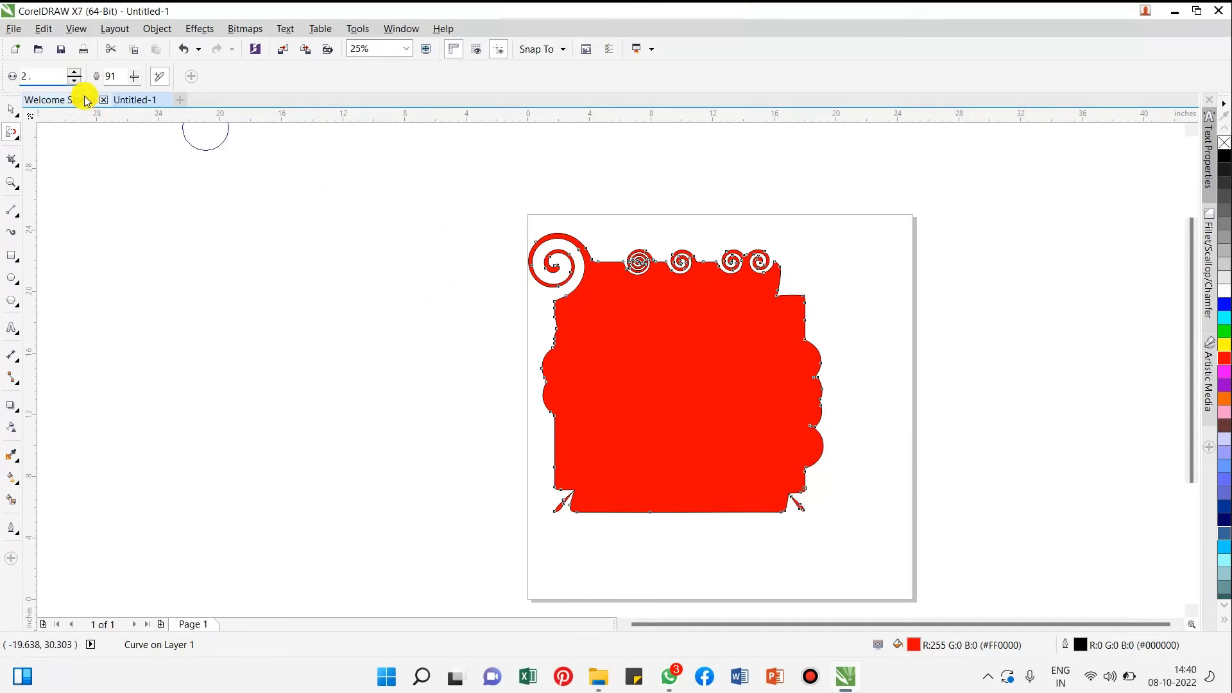
- Set the Repel tool's nib size to 5.0 inches and its rate to 36
{"action": "type", "text": "5"}
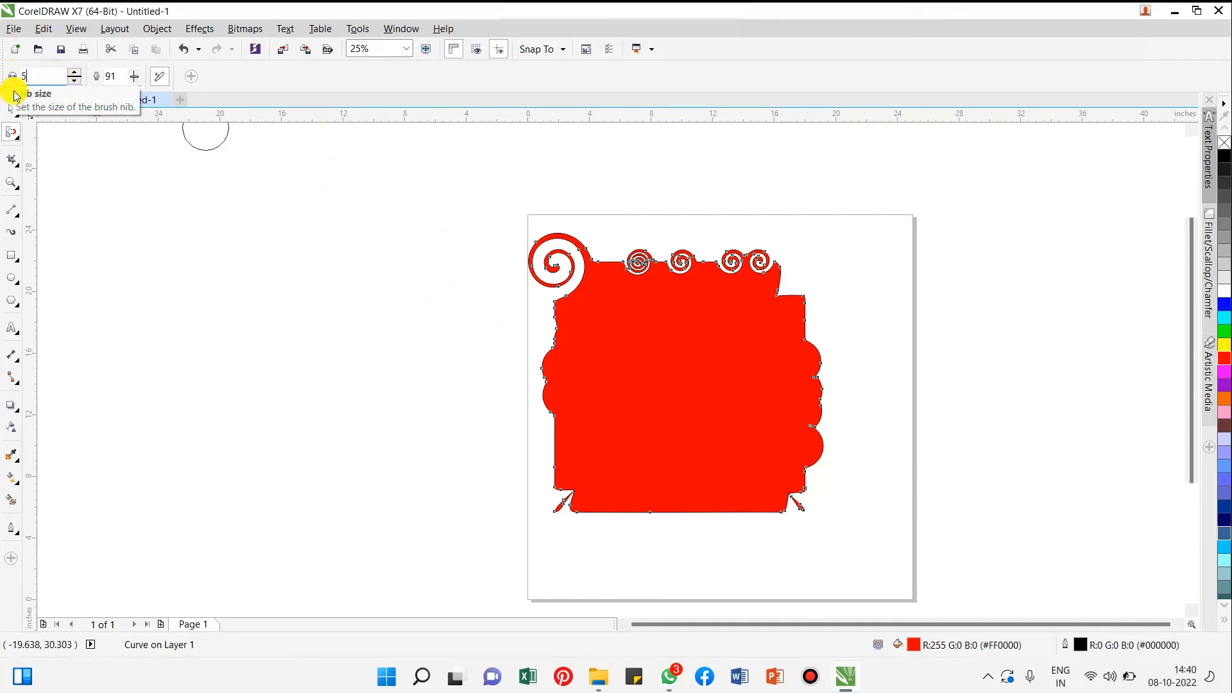
{"action": "key", "text": "Return"}
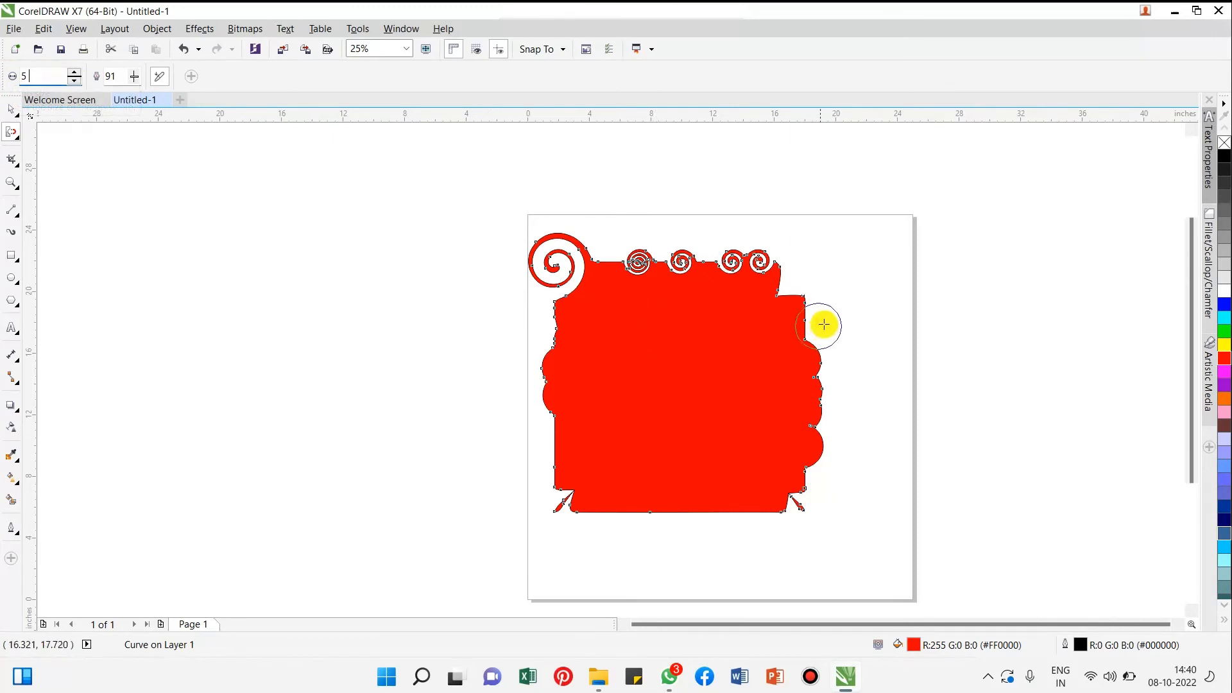
{"action": "scroll", "coordinate": [828, 324], "scroll_direction": "up", "scroll_amount": 1}
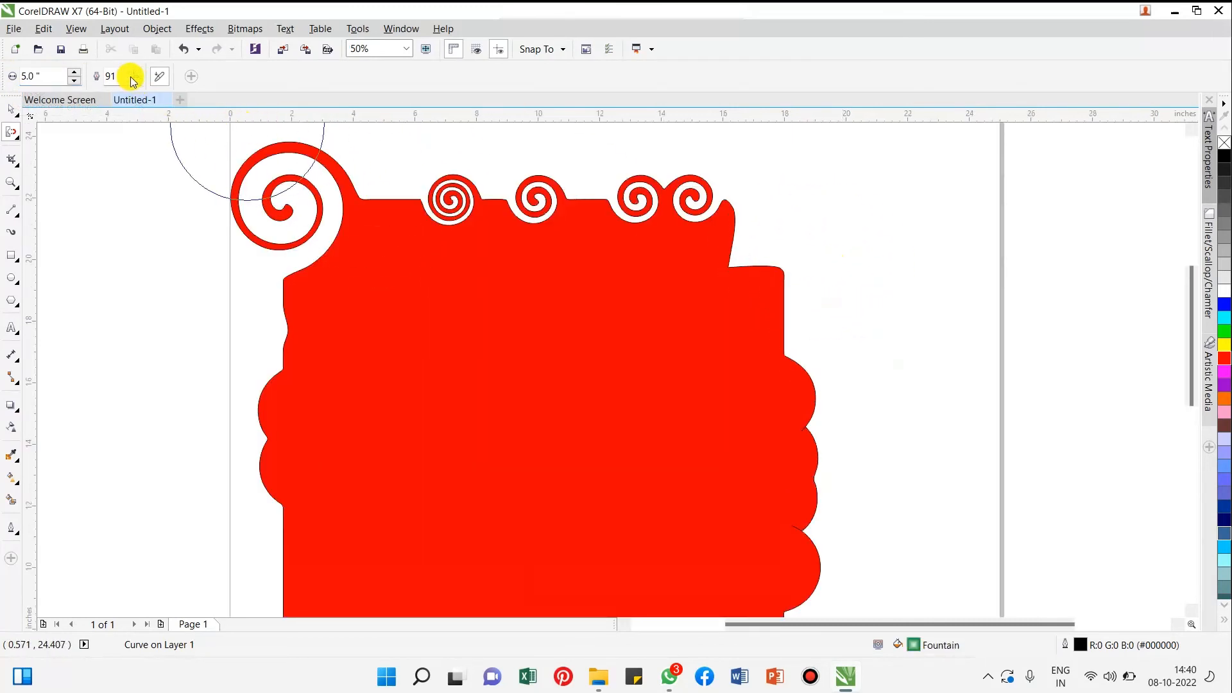
{"action": "left_click", "coordinate": [102, 98]}
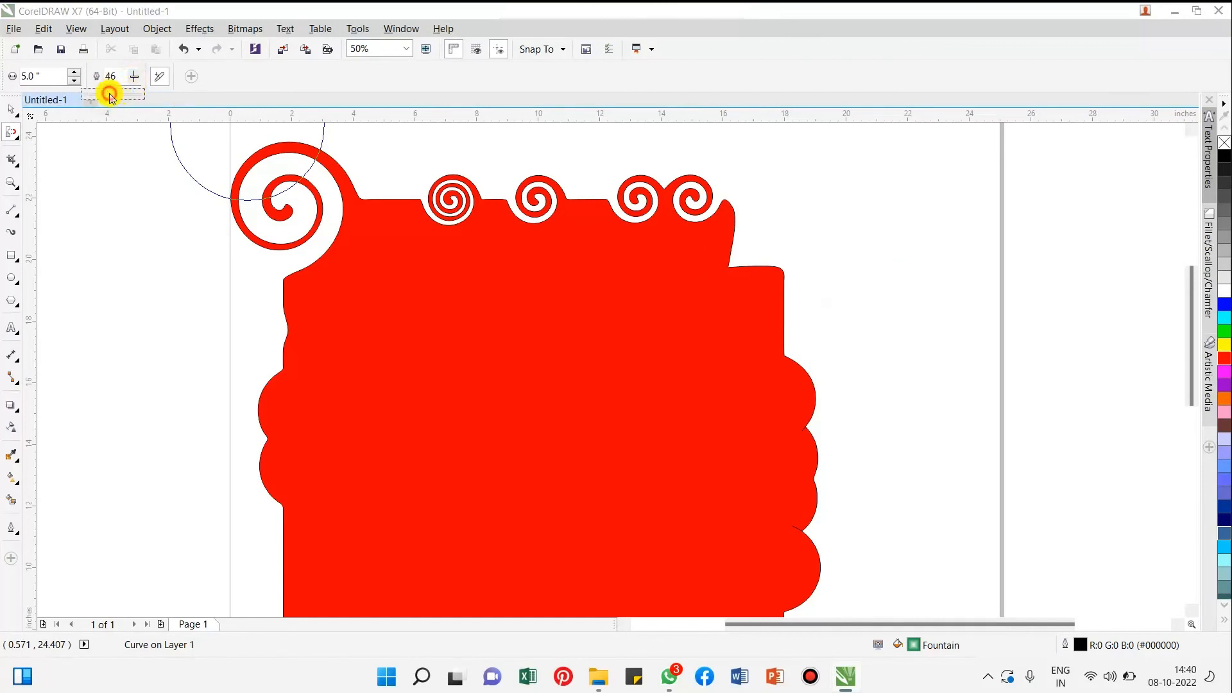
{"action": "scroll", "coordinate": [379, 214], "scroll_direction": "down", "scroll_amount": 1}
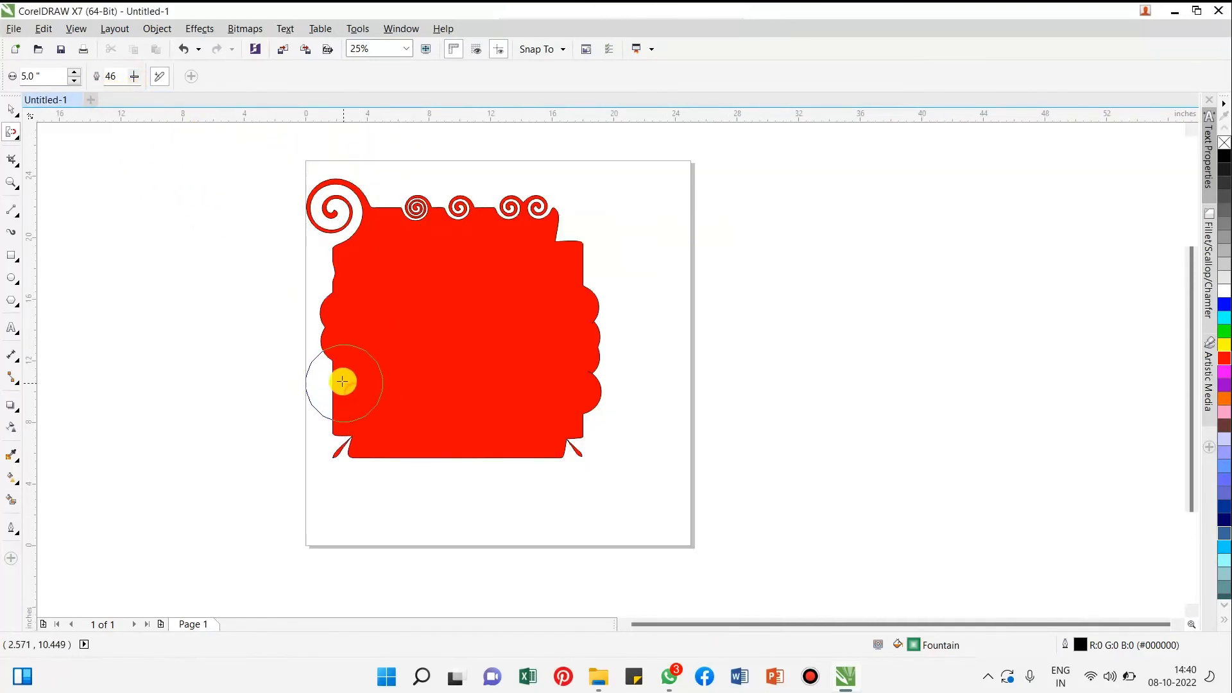
{"action": "scroll", "coordinate": [338, 382], "scroll_direction": "up", "scroll_amount": 2}
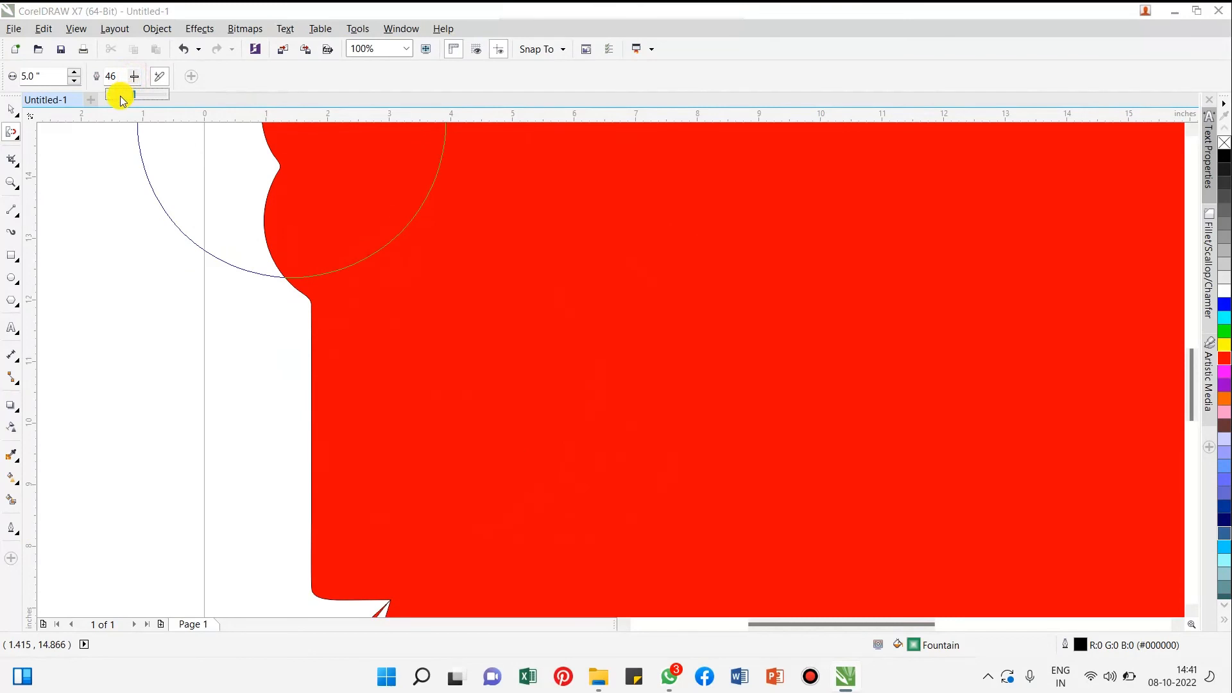
{"action": "mouse_move", "coordinate": [122, 100]}
{"action": "left_mouse_down"}
{"action": "mouse_move", "coordinate": [140, 95]}
{"action": "mouse_move", "coordinate": [136, 84]}
{"action": "left_mouse_up"}
{"action": "scroll", "coordinate": [220, 176], "scroll_direction": "down", "scroll_amount": 1}
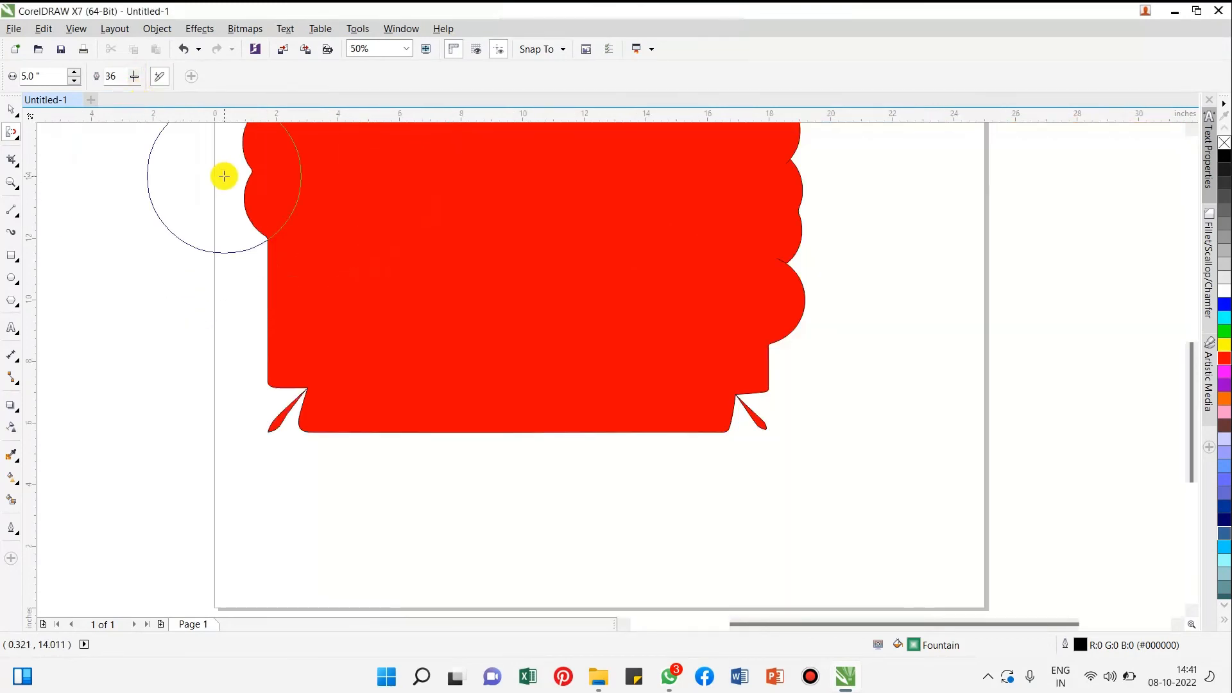
- Repel a broad bulge out of the lower left edge and a row of shallow bulges along the bottom edge of the red shape
{"action": "mouse_move", "coordinate": [340, 281]}
{"action": "left_mouse_down"}
{"action": "mouse_move", "coordinate": [332, 309]}
{"action": "mouse_move", "coordinate": [318, 305]}
{"action": "mouse_move", "coordinate": [373, 322]}
{"action": "left_mouse_up"}
{"action": "left_click_drag", "start_coordinate": [456, 354], "coordinate": [463, 384]}
{"action": "left_click_drag", "start_coordinate": [547, 338], "coordinate": [556, 377]}
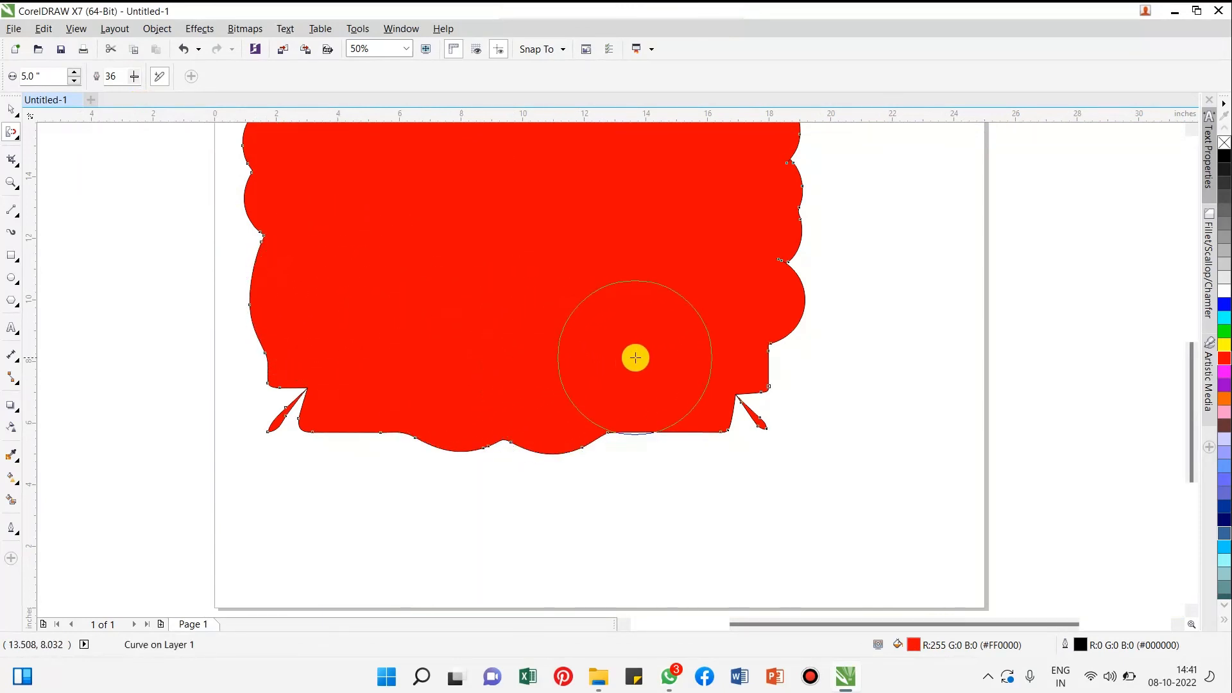
{"action": "mouse_move", "coordinate": [635, 357]}
{"action": "left_mouse_down"}
{"action": "mouse_move", "coordinate": [641, 385]}
{"action": "mouse_move", "coordinate": [625, 383]}
{"action": "left_mouse_up"}
{"action": "left_click_drag", "start_coordinate": [404, 341], "coordinate": [389, 379]}
{"action": "scroll", "coordinate": [502, 402], "scroll_direction": "down", "scroll_amount": 4}
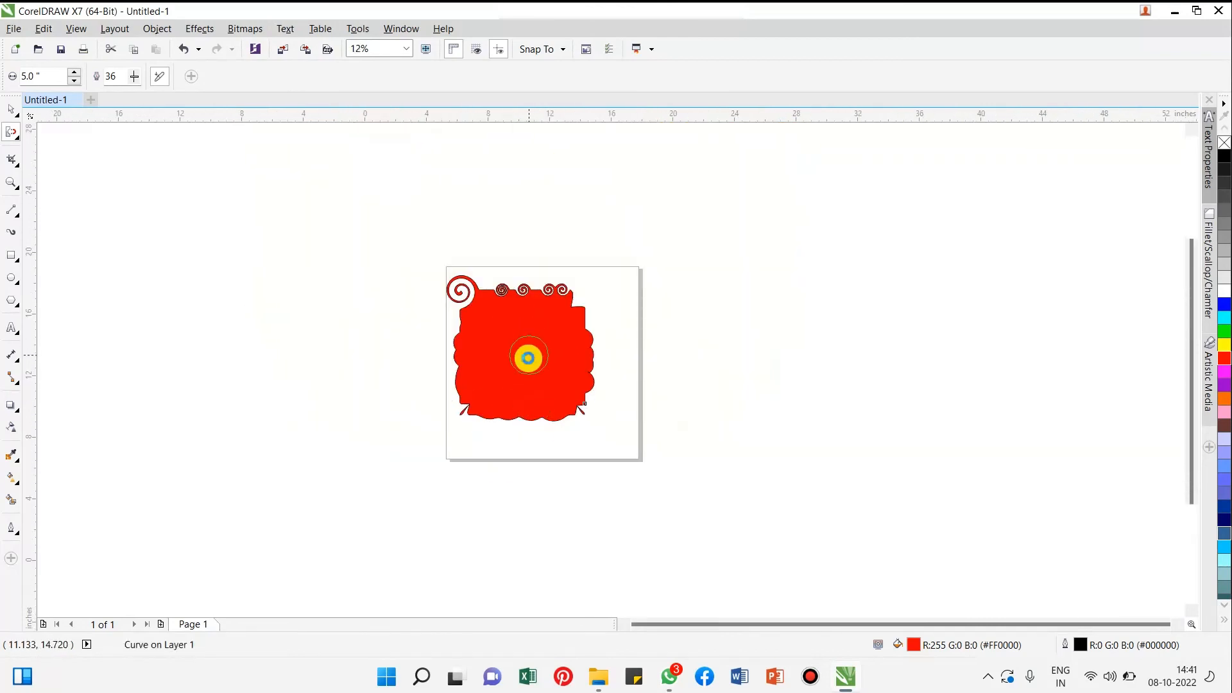
{"action": "scroll", "coordinate": [528, 357], "scroll_direction": "up", "scroll_amount": 5}
{"action": "scroll", "coordinate": [586, 457], "scroll_direction": "down", "scroll_amount": 2}
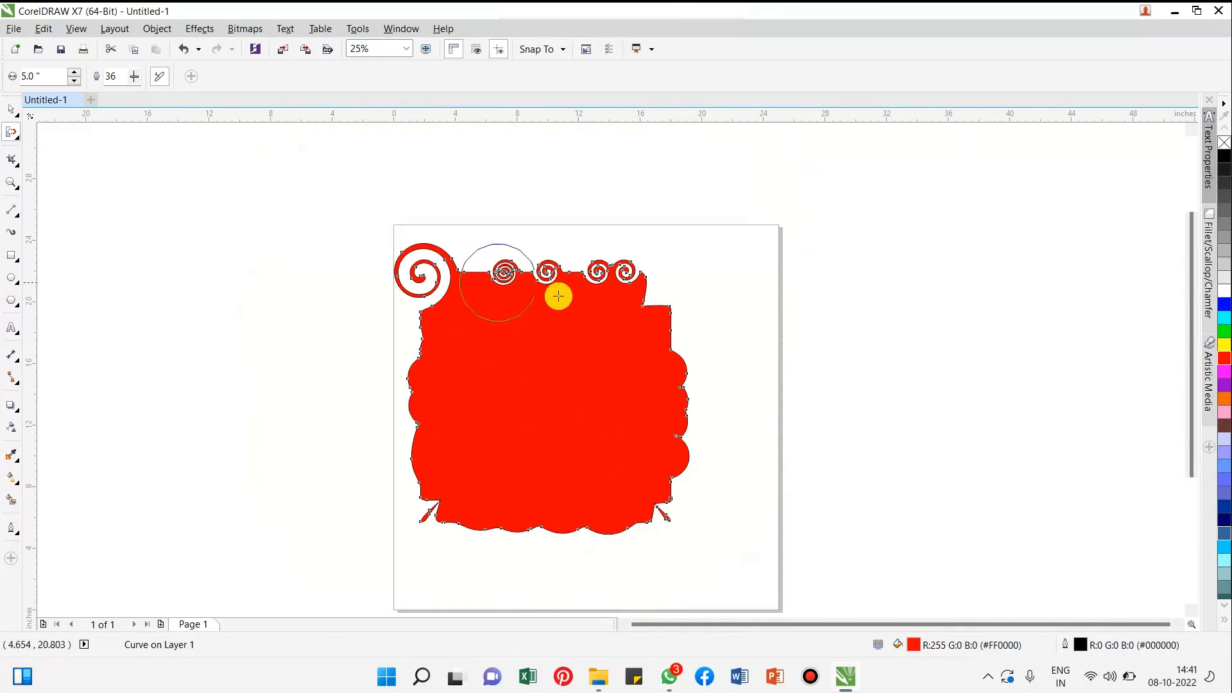